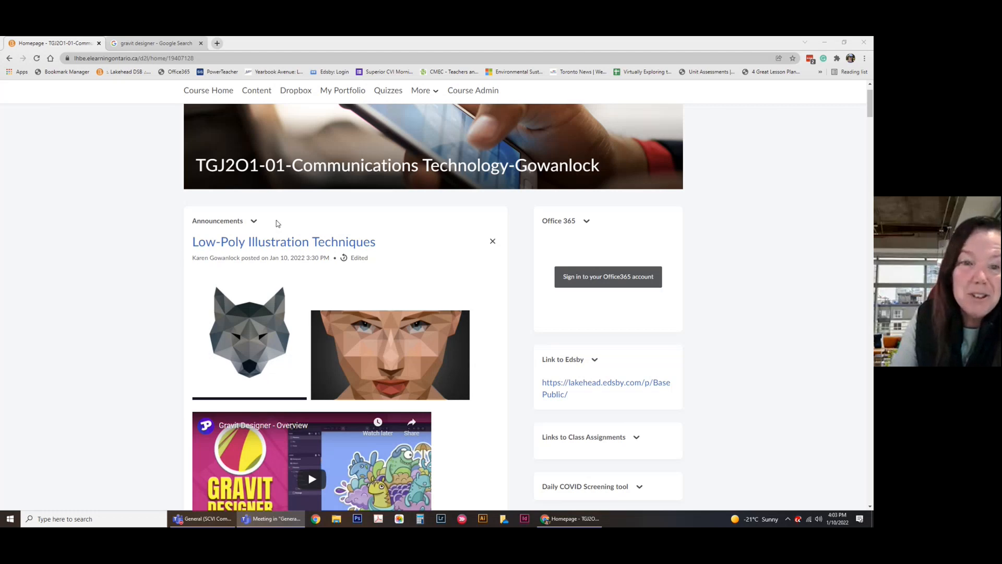
# Scroll the course homepage down to the Gravit Designer section listing Assignments #1 and #2.
pyautogui.scroll(-2, 105, 264)
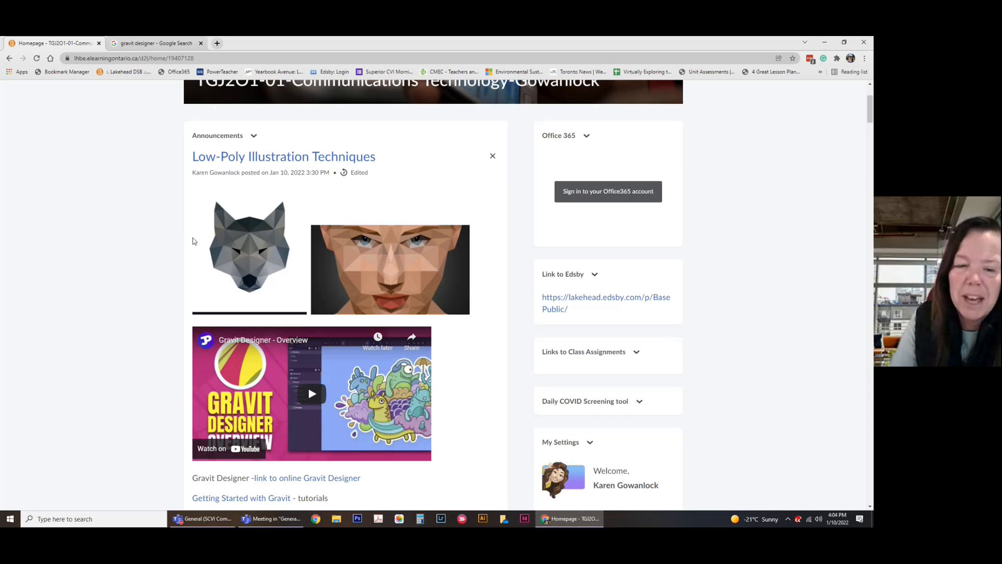
pyautogui.scroll(-3, 250, 353)
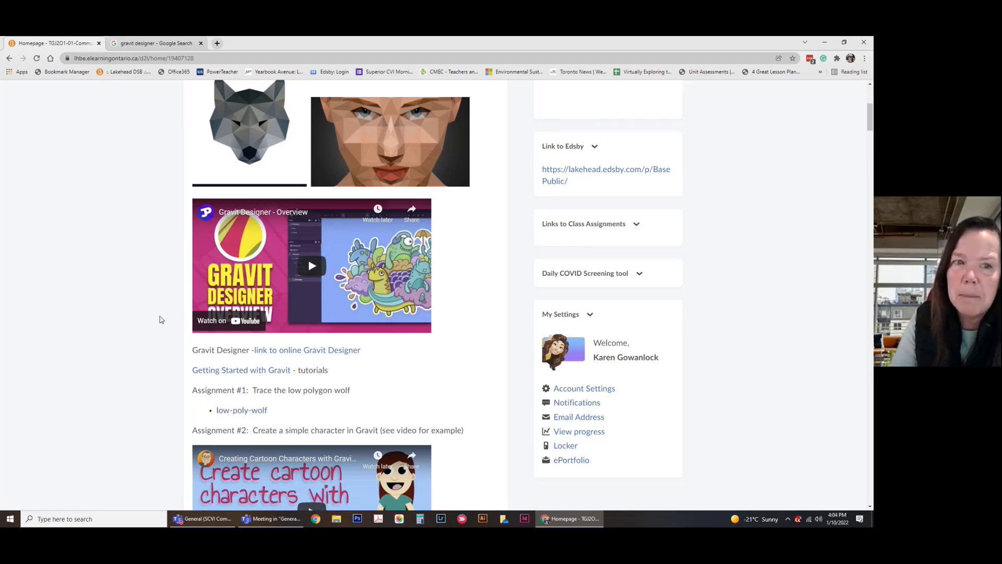
# Open the low-poly-wolf link in a new tab, view it, then return to the gravit designer search results.
pyautogui.rightClick(255, 411)
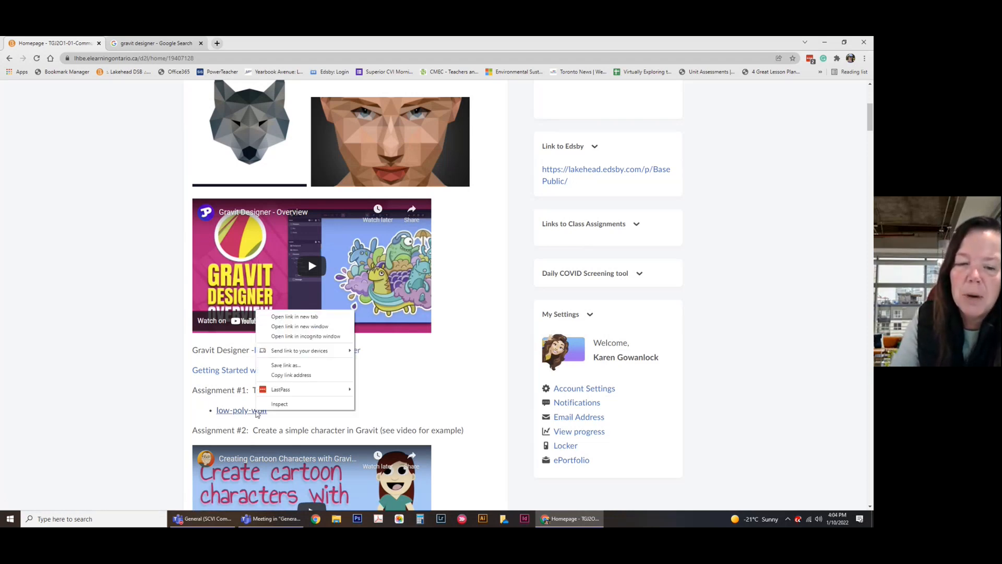
pyautogui.click(285, 315)
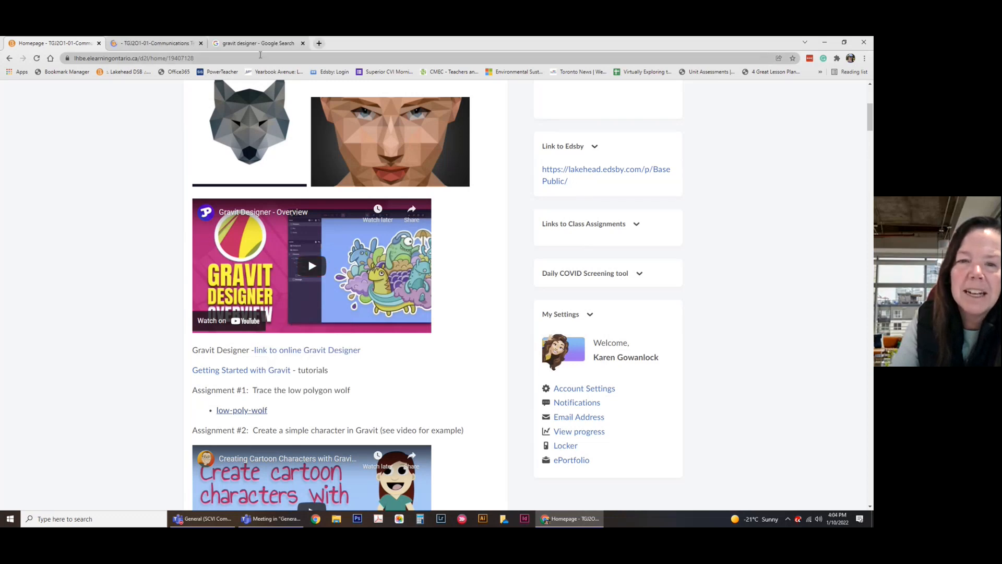
pyautogui.hotkey('ctrl', 'Tab')
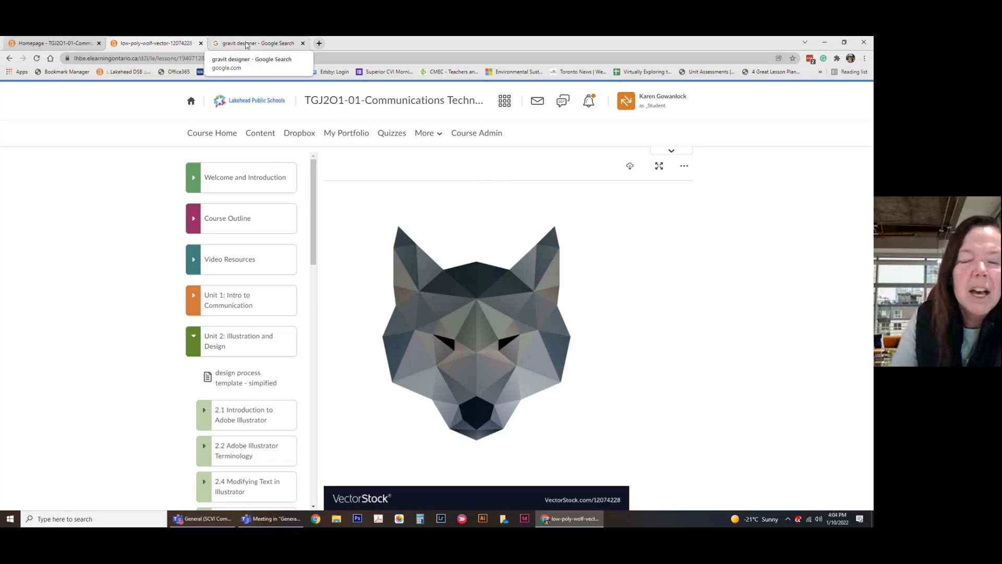
pyautogui.click(246, 45)
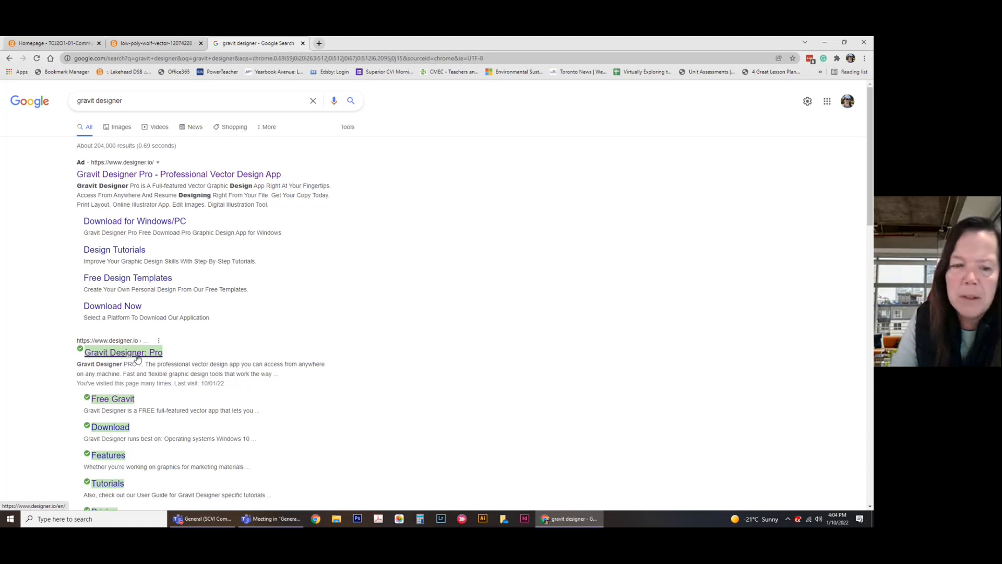
# Open the Free Gravit sitelink under the designer.io search result.
pyautogui.click(113, 399)
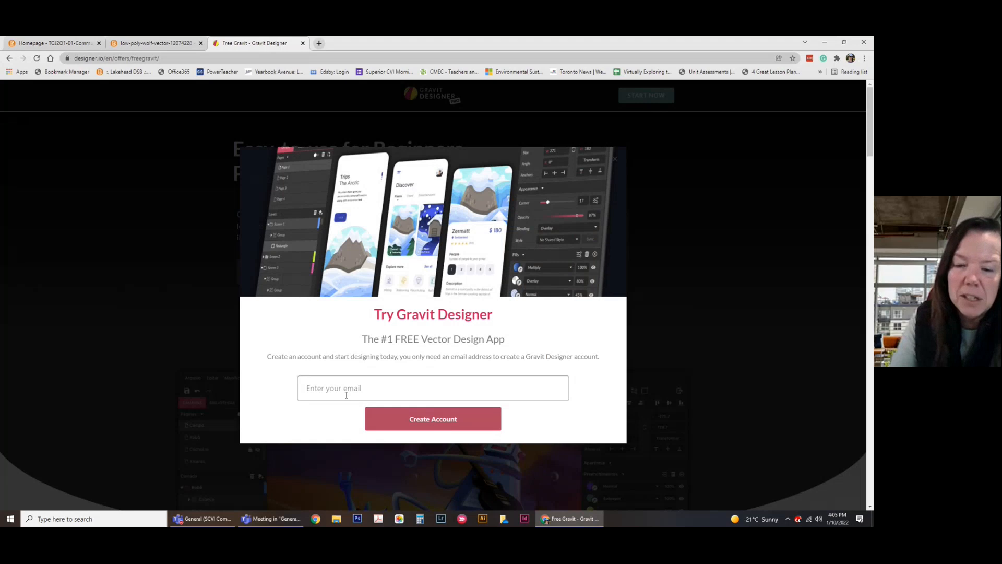
# Close the Try Gravit Designer popup and launch the web app via START NOW.
pyautogui.click(702, 208)
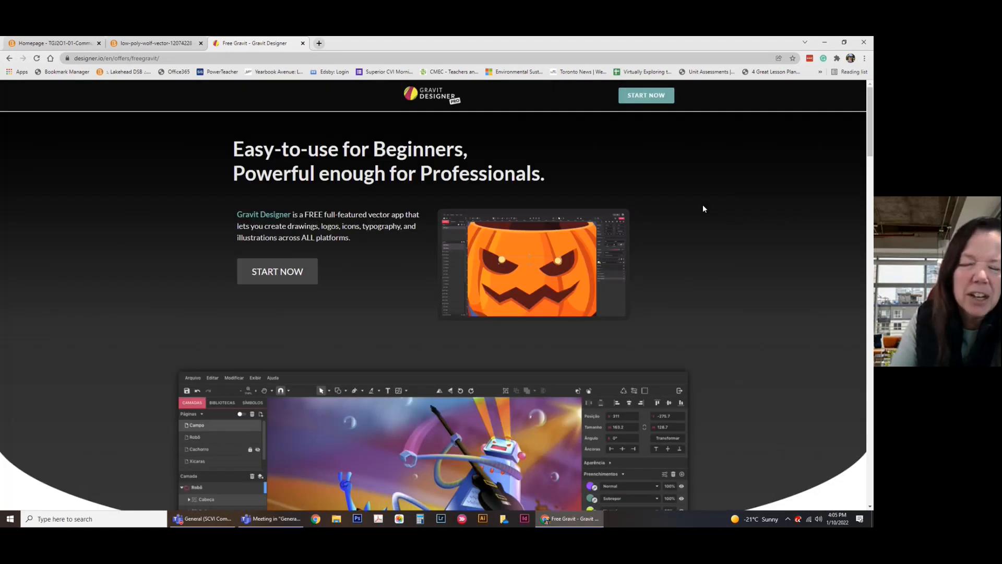
pyautogui.click(643, 97)
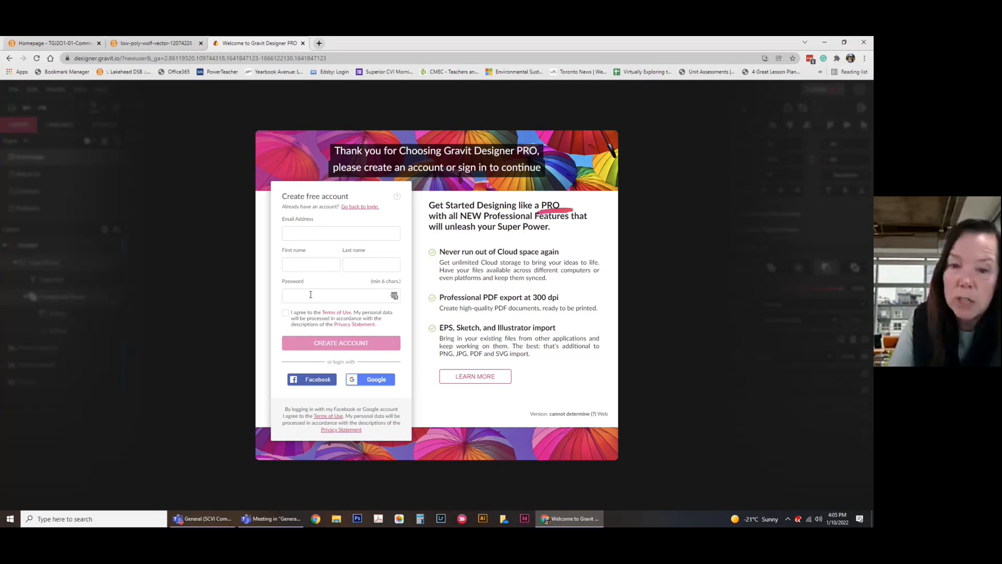
# Switch to the login form and sign in with the school account's e-mail address and password.
pyautogui.click(350, 207)
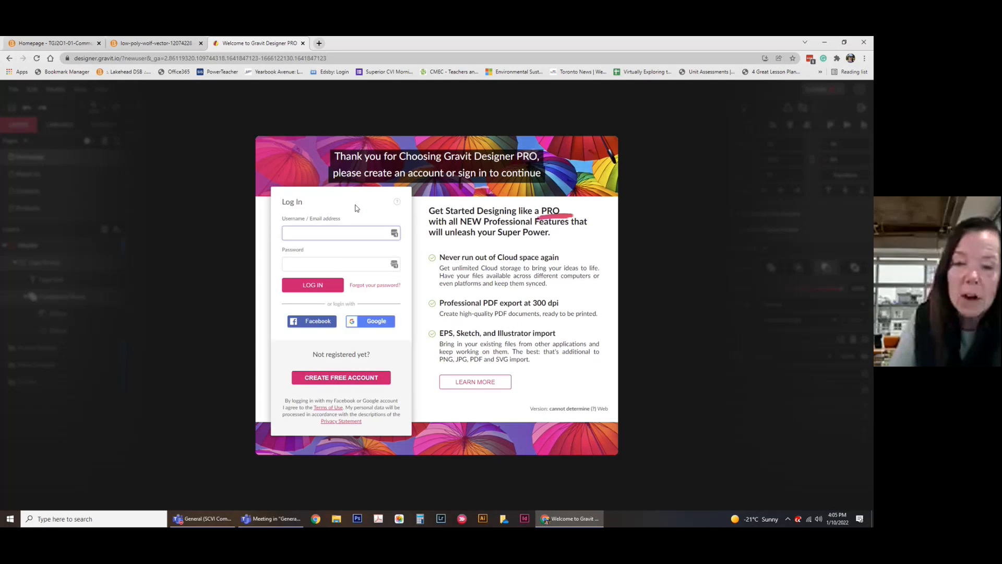
pyautogui.click(327, 232)
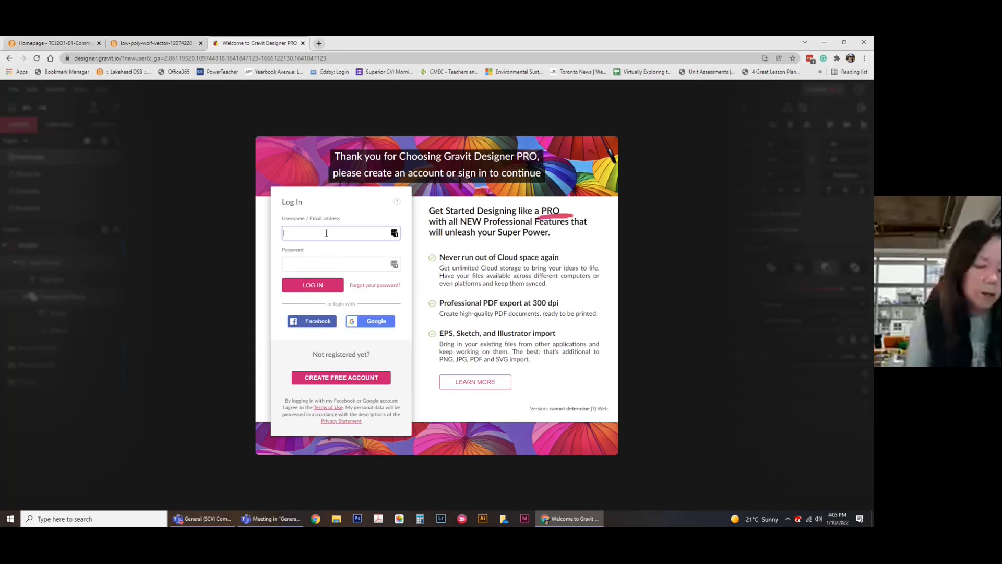
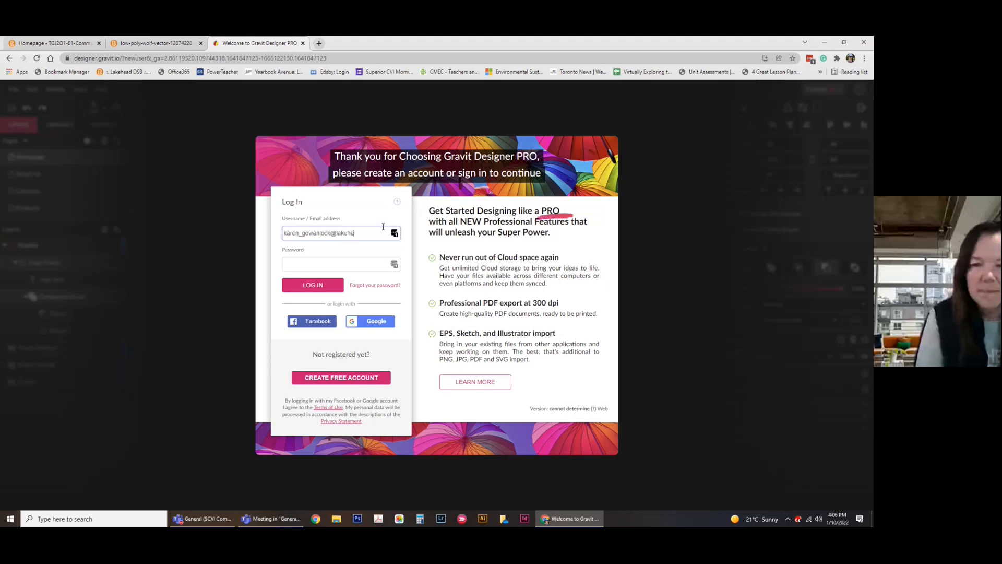
pyautogui.press('Tab')
pyautogui.write('•••••••••••••')
pyautogui.press('Return')
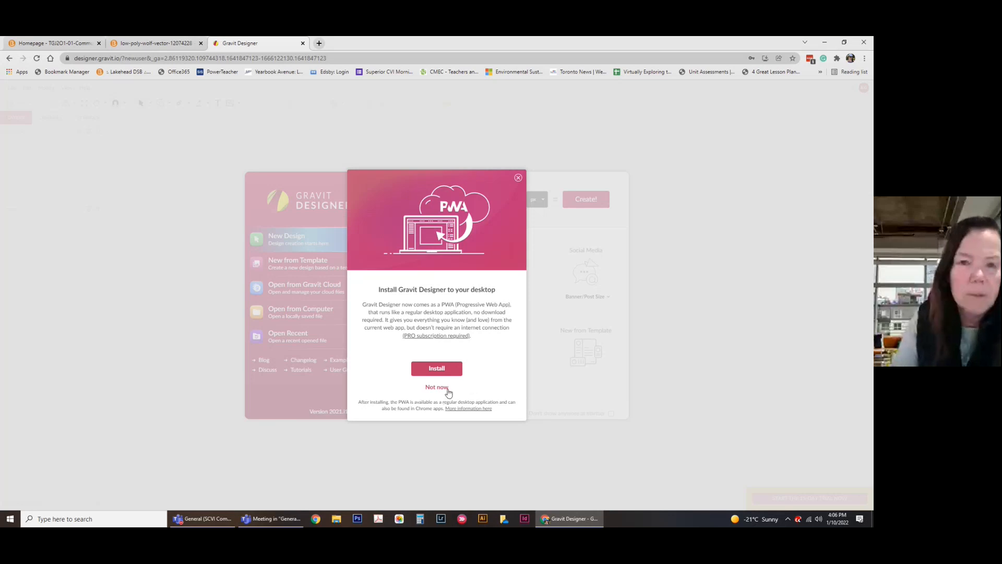
# Decline the desktop install and create a new US-Letter Portrait (8.5x11 in) design.
pyautogui.click(439, 387)
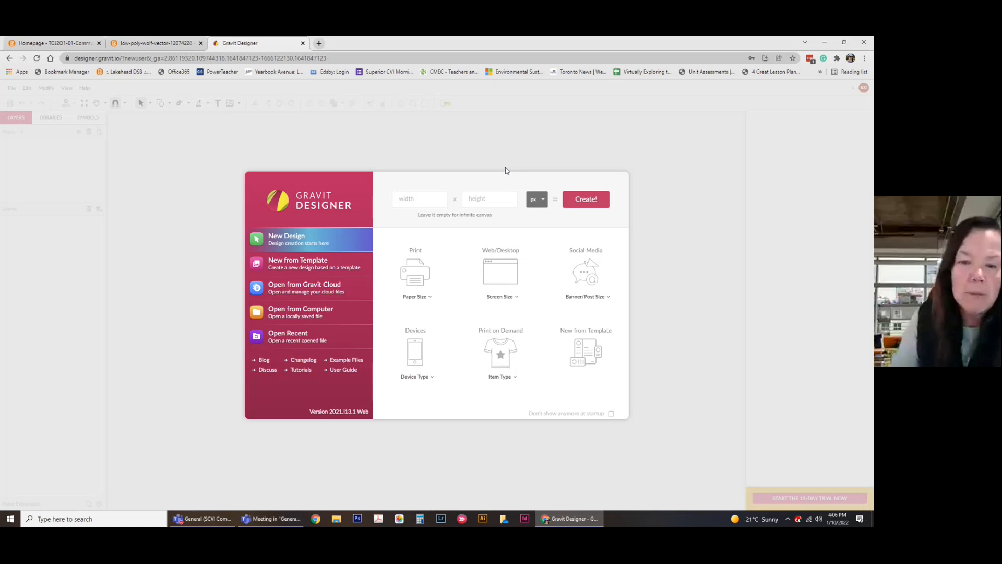
pyautogui.click(422, 277)
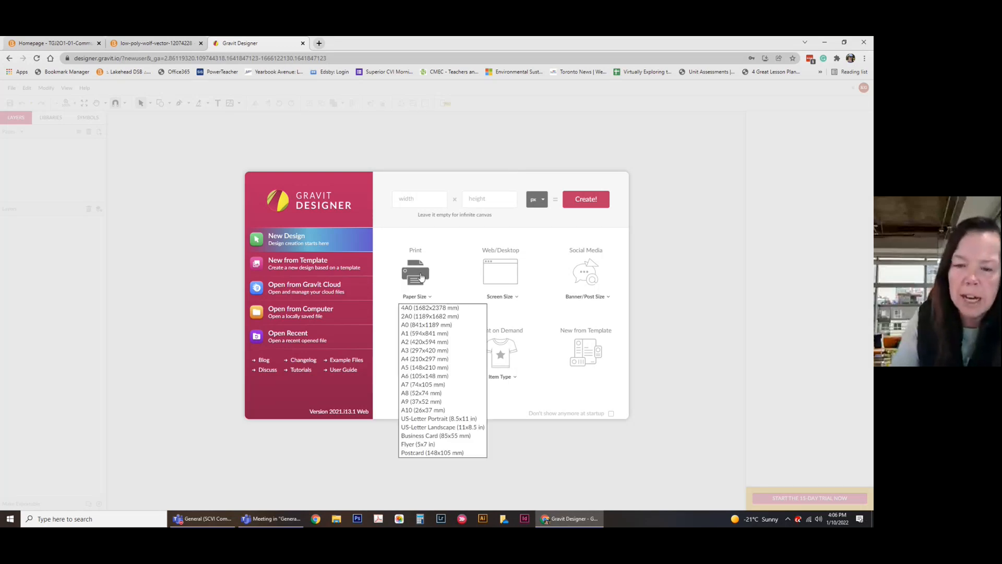
pyautogui.click(443, 419)
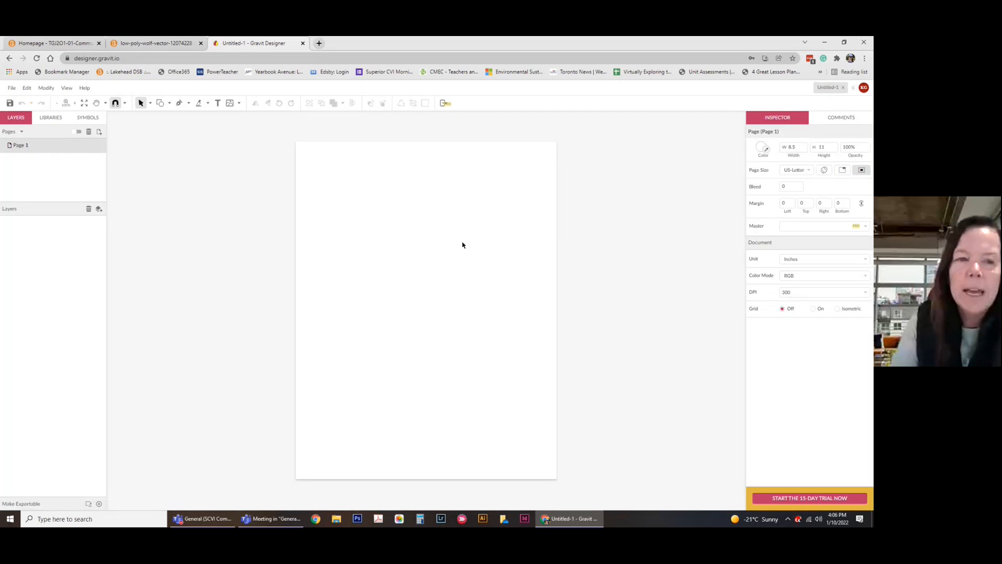
# Browse the selection-mode and shape options without picking one, then choose the Pen tool.
pyautogui.click(149, 104)
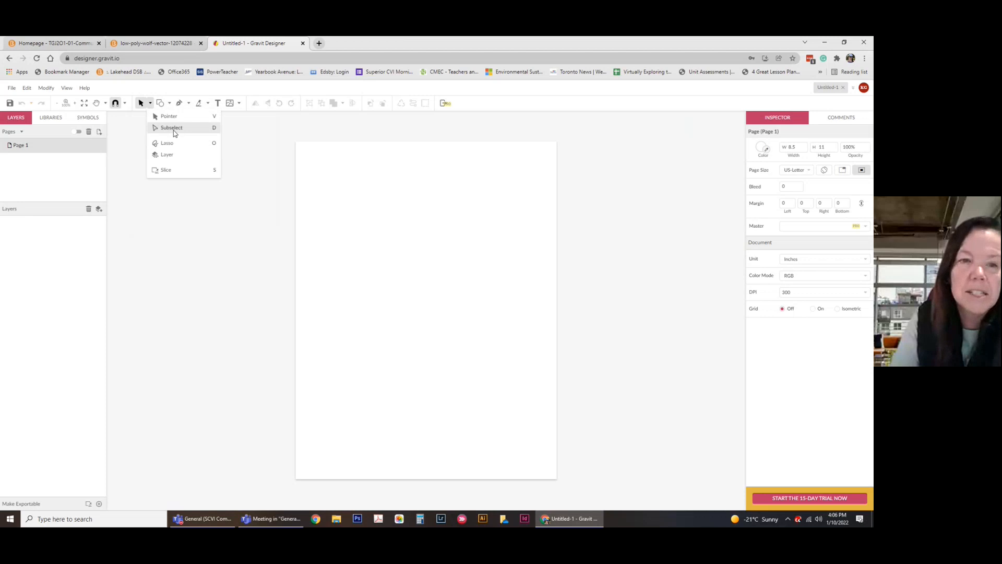
pyautogui.click(150, 112)
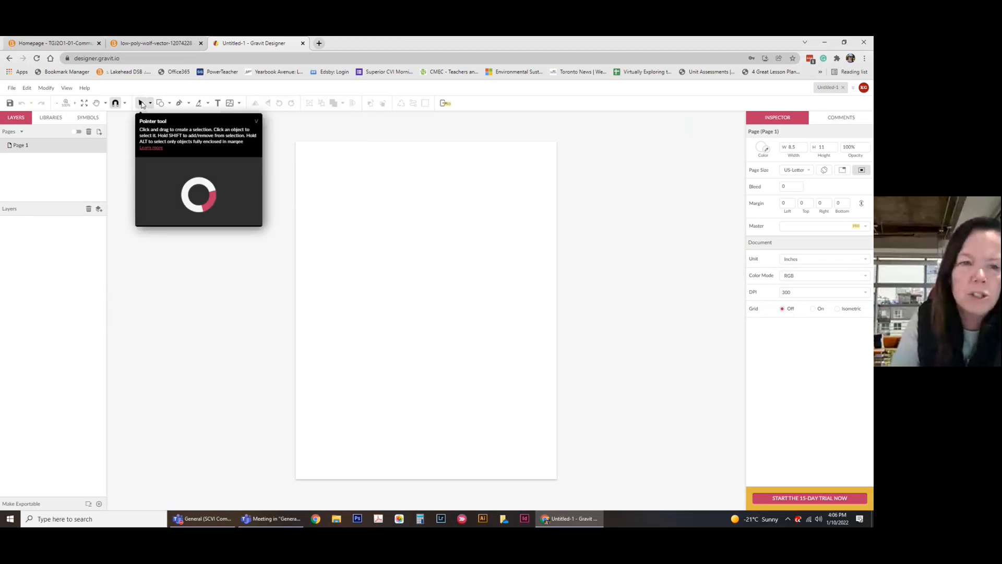
pyautogui.click(169, 103)
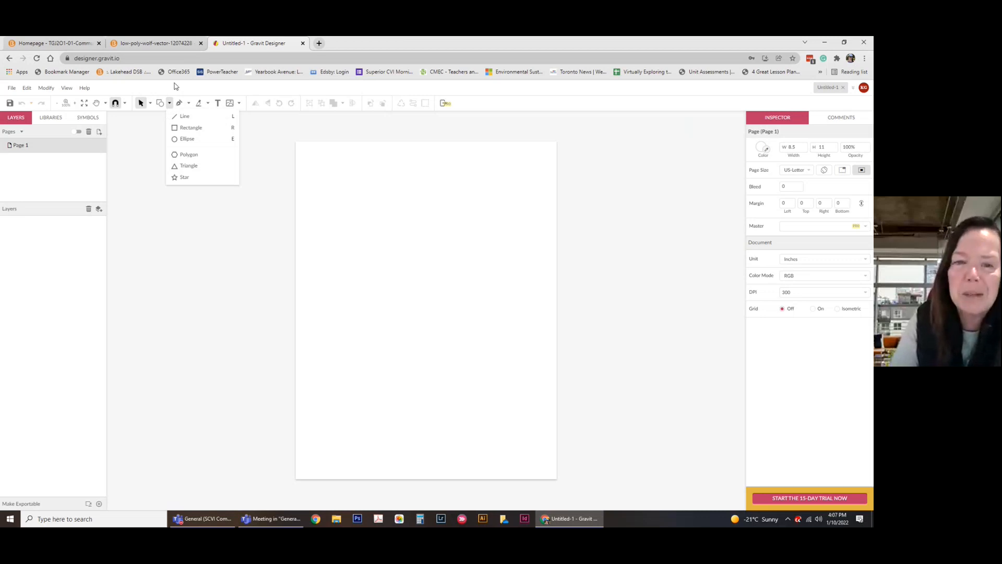
pyautogui.click(143, 187)
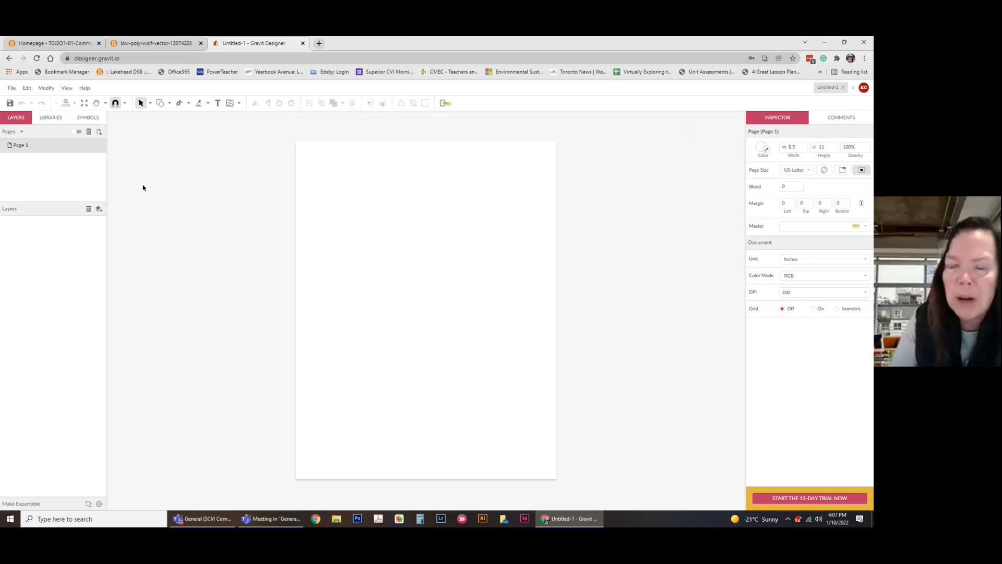
pyautogui.click(180, 104)
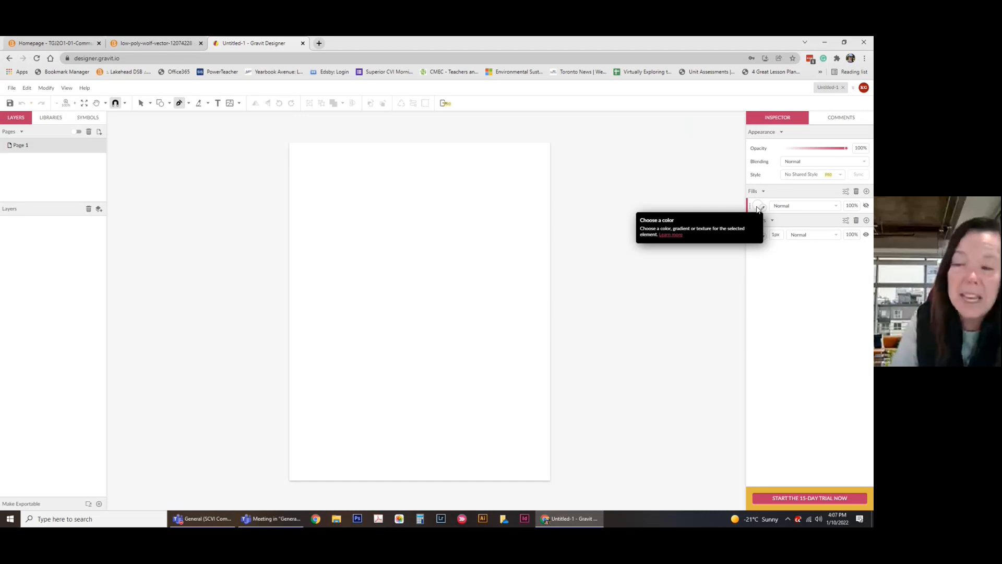
# Make the fill fully transparent and draw a closed triangle outline on the page.
pyautogui.moveTo(854, 207); pyautogui.dragTo(843, 272)
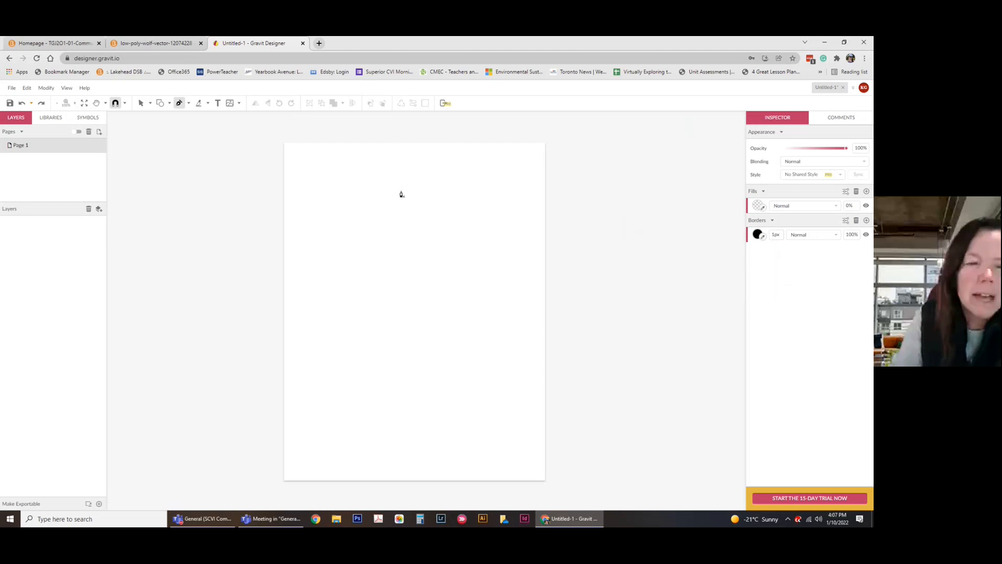
pyautogui.click(357, 159)
pyautogui.click(317, 218)
pyautogui.click(420, 218)
pyautogui.click(357, 159)
pyautogui.click(357, 160)
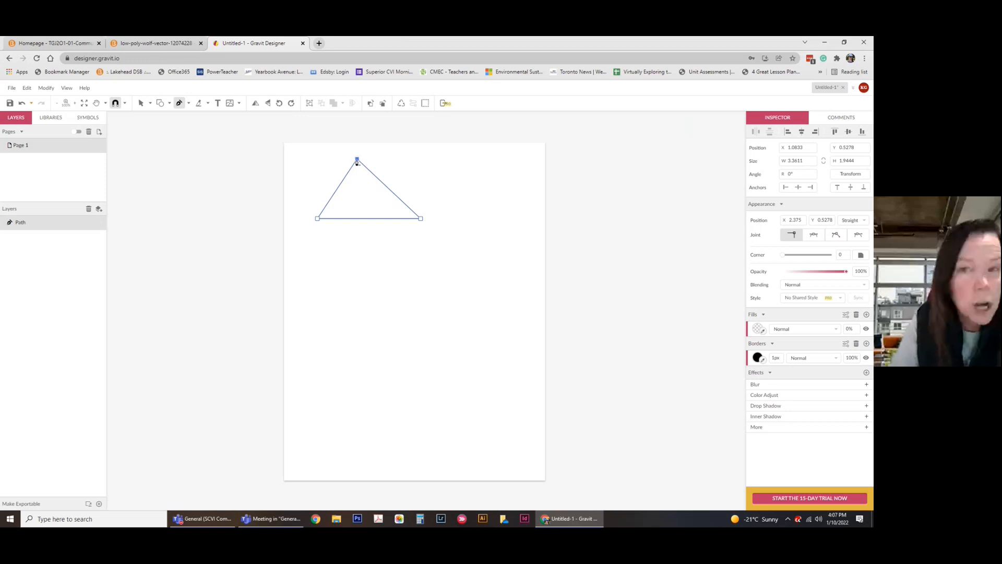
# Draw a second triangle, then remove its corners until only one lone point remains.
pyautogui.click(518, 169)
pyautogui.click(464, 251)
pyautogui.click(524, 246)
pyautogui.click(519, 169)
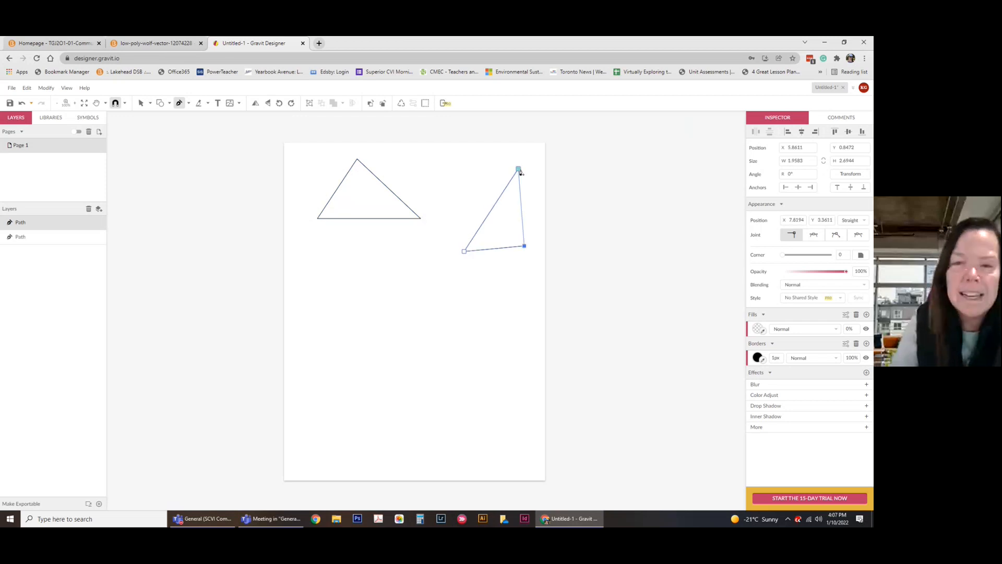
pyautogui.click(519, 169)
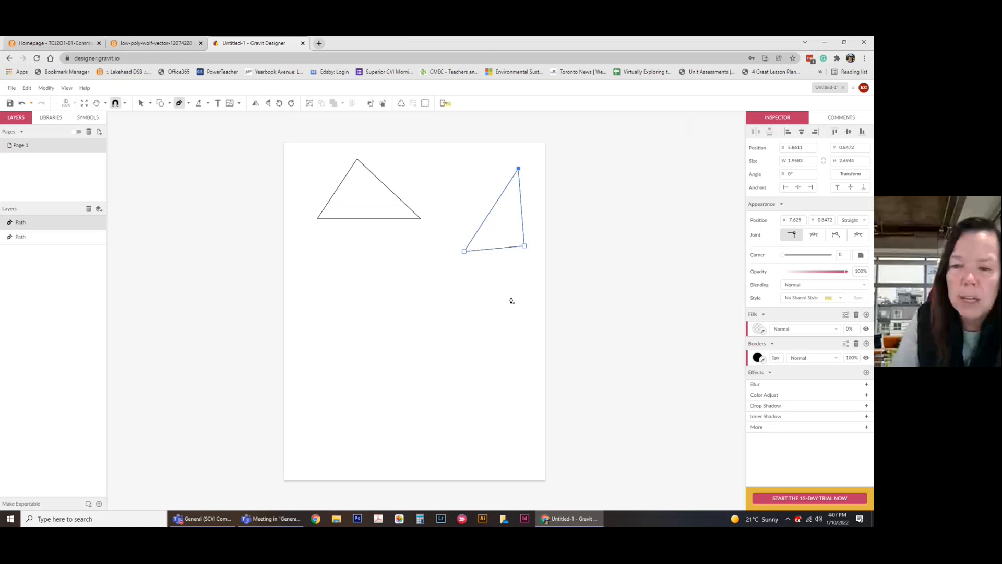
pyautogui.click(464, 251)
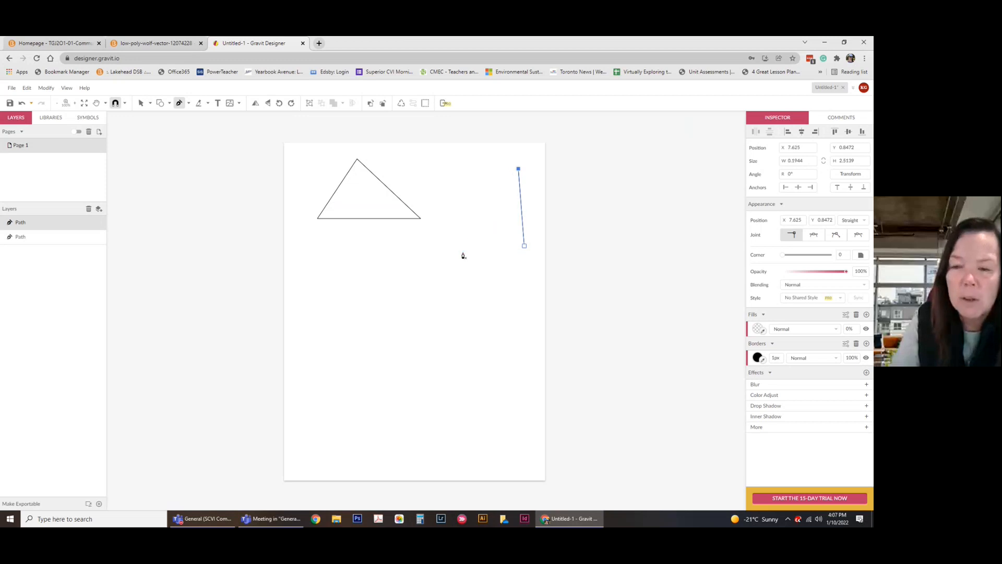
pyautogui.click(524, 250)
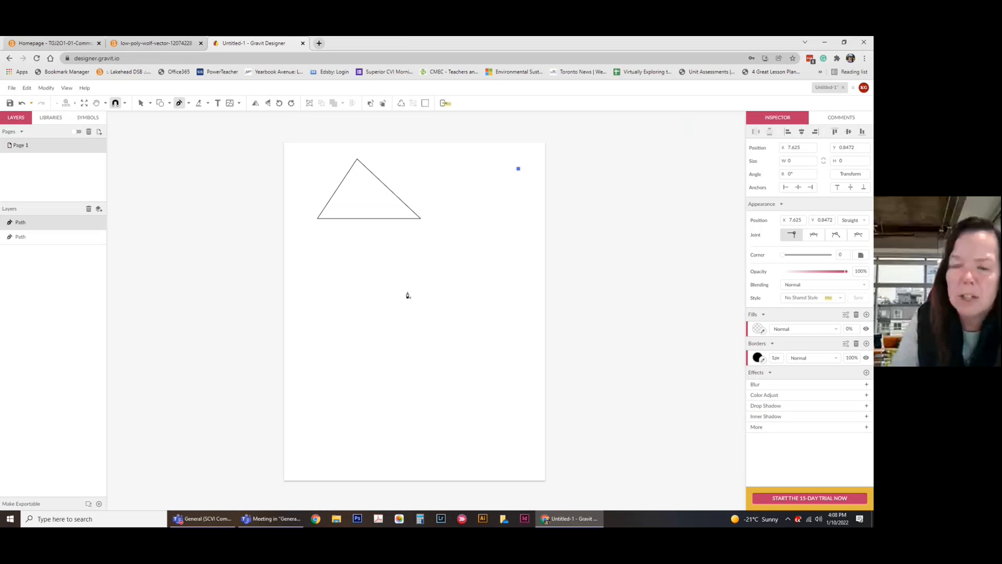
# Delete the leftover single-point path and the first triangle, leaving the page blank.
pyautogui.press('Delete')
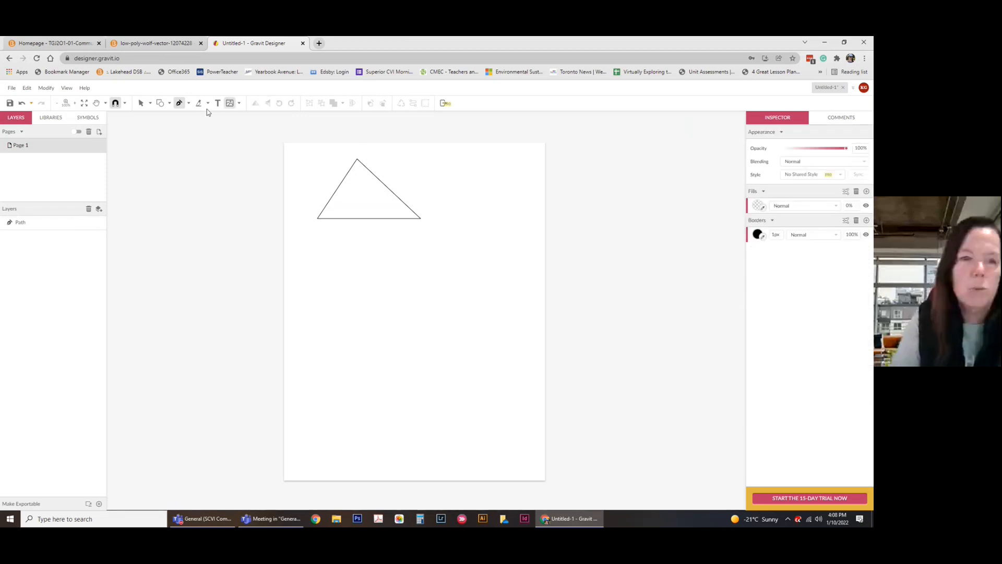
pyautogui.click(141, 103)
pyautogui.click(351, 168)
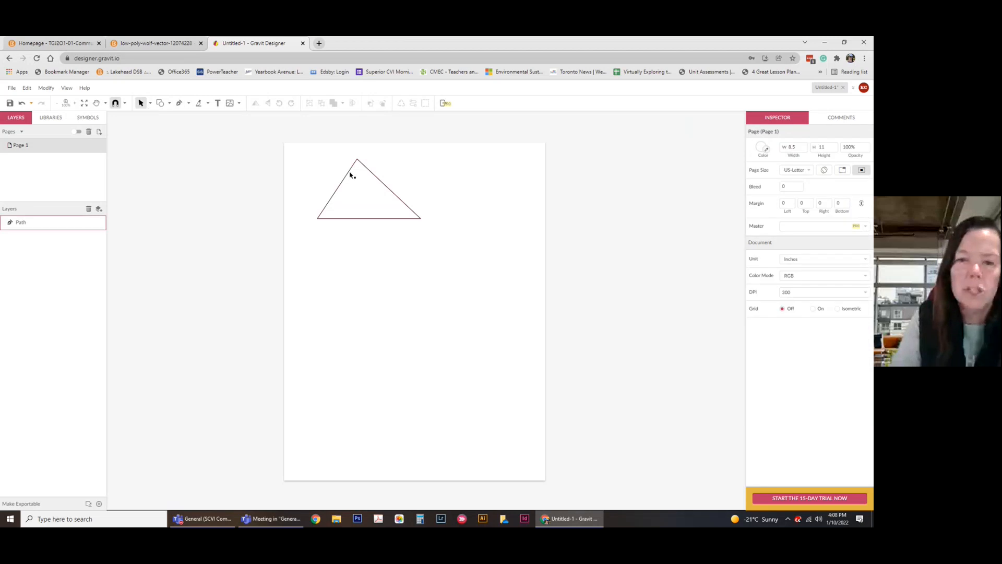
pyautogui.press('Delete')
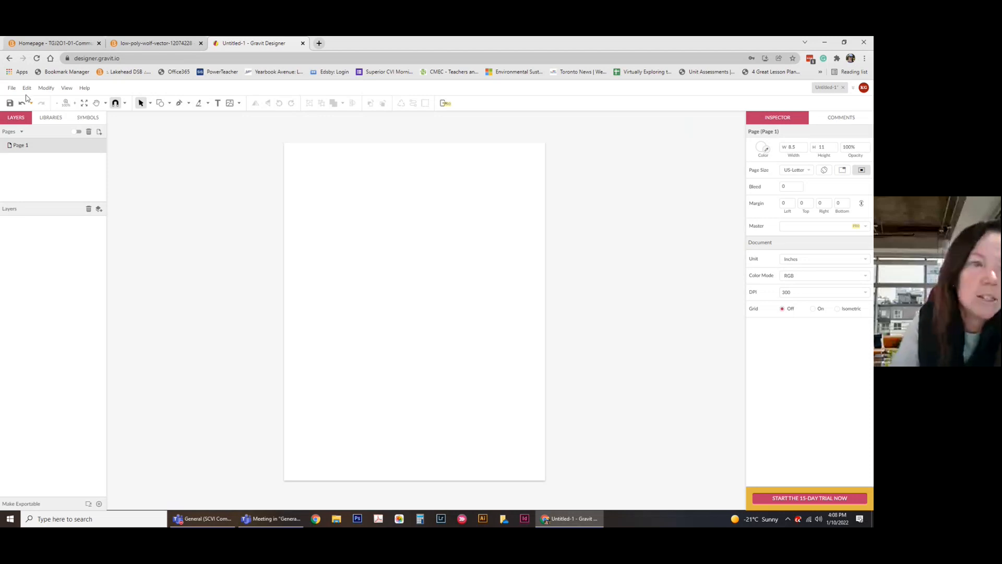
# Try File > Import > Place Image, cancel the file picker, and go to the wolf lesson tab.
pyautogui.click(12, 87)
pyautogui.moveTo(70, 243)
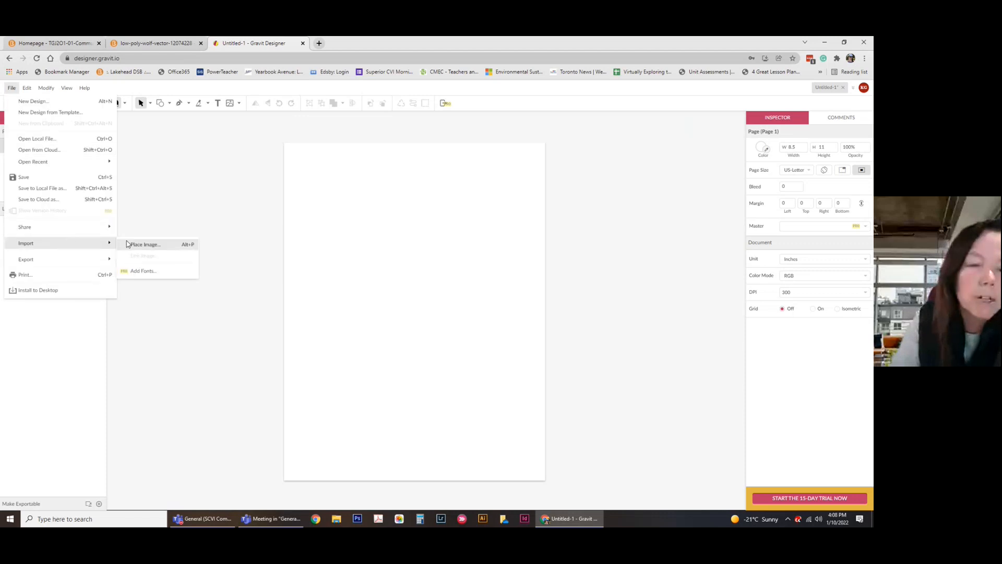
pyautogui.click(146, 245)
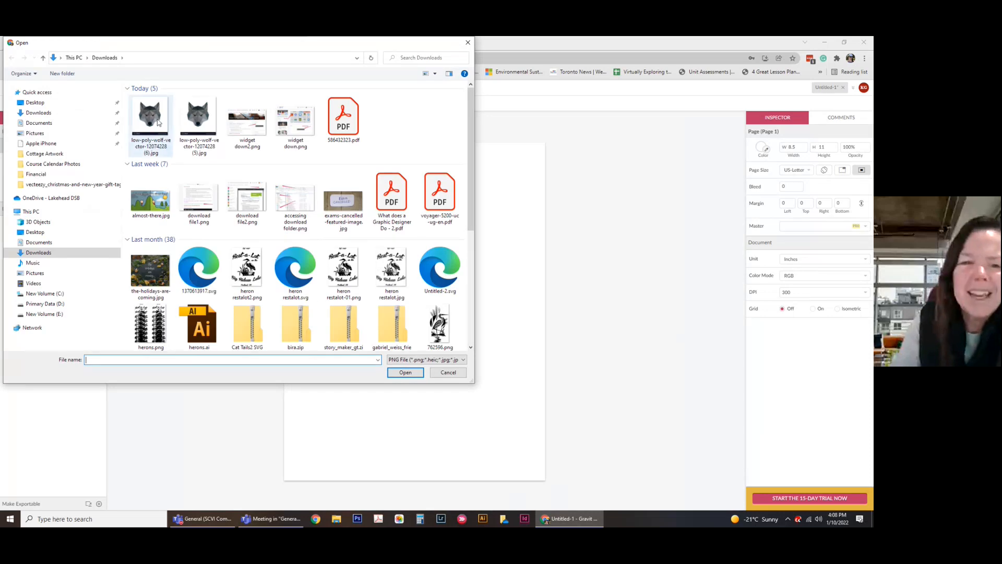
pyautogui.click(447, 372)
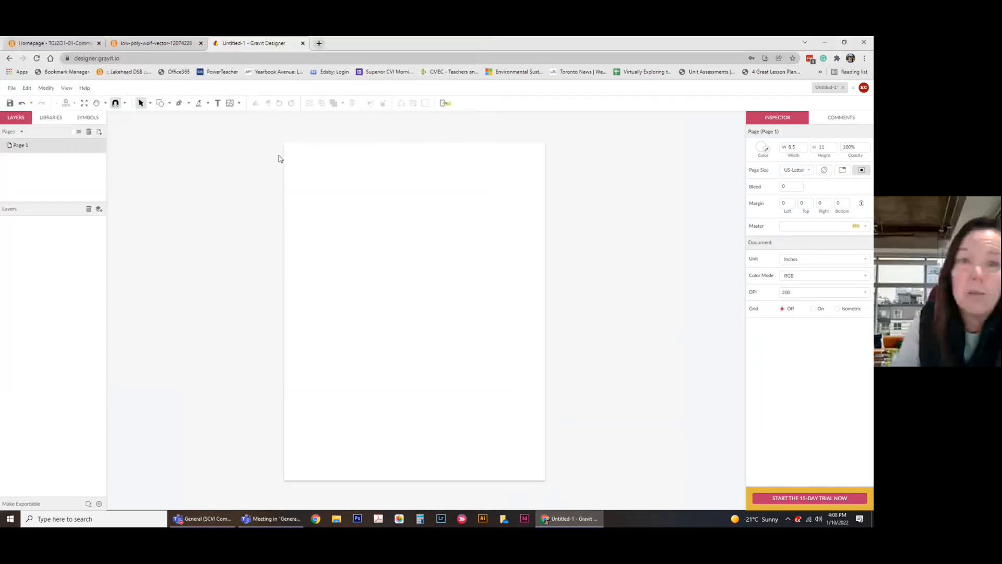
pyautogui.click(160, 44)
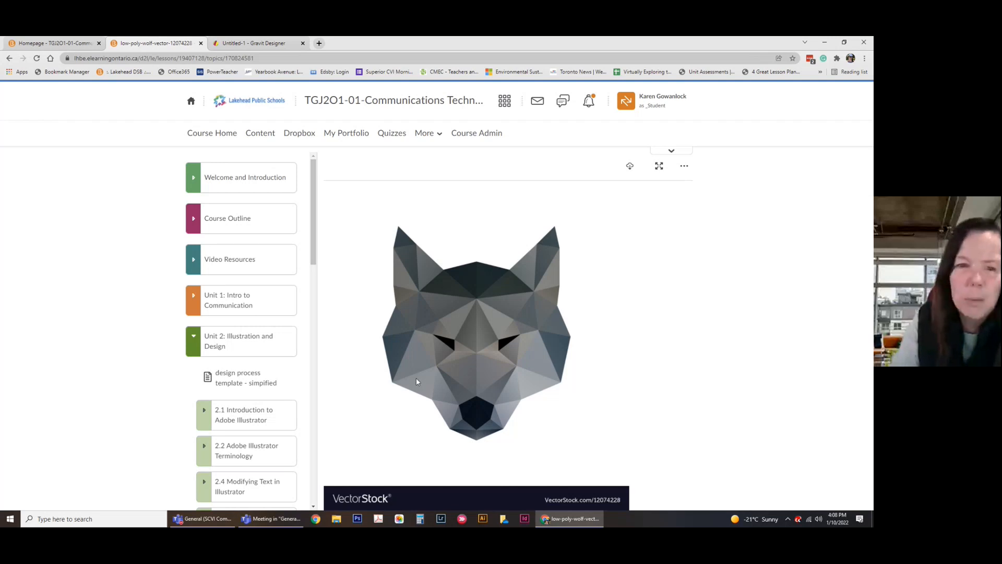
# Download the low-poly wolf JPG from the lesson viewer, then return to the Gravit Designer tab.
pyautogui.click(73, 46)
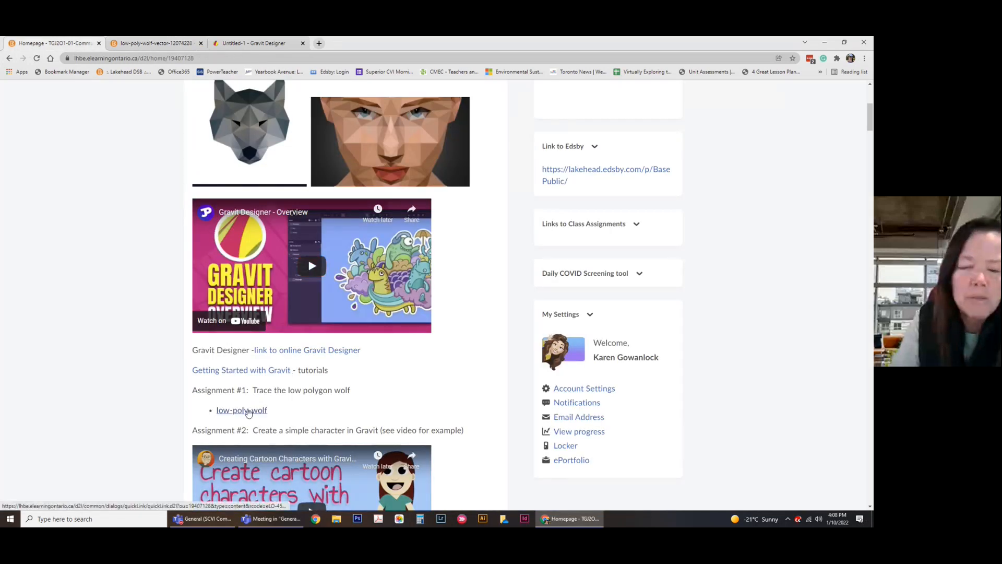
pyautogui.click(154, 44)
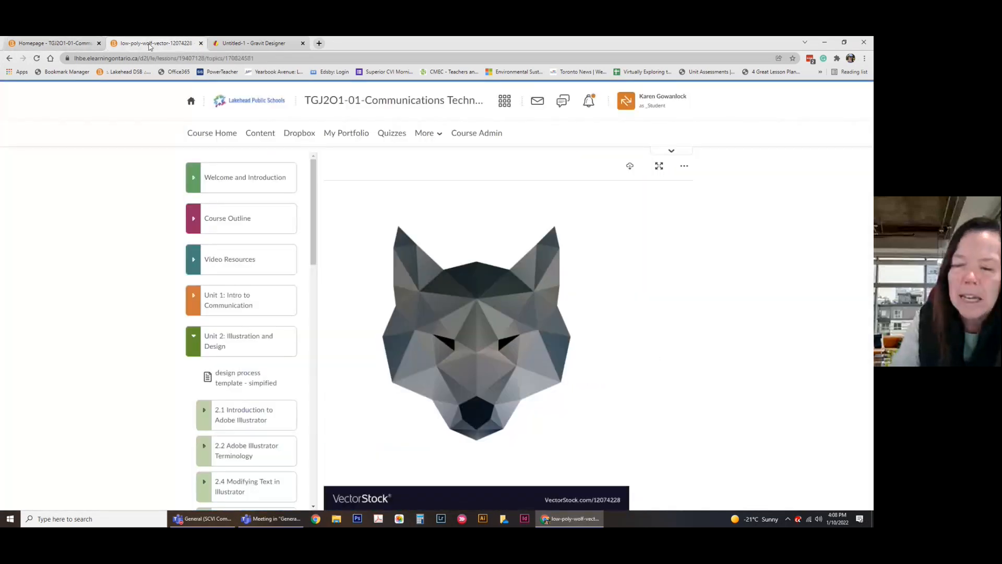
pyautogui.click(632, 166)
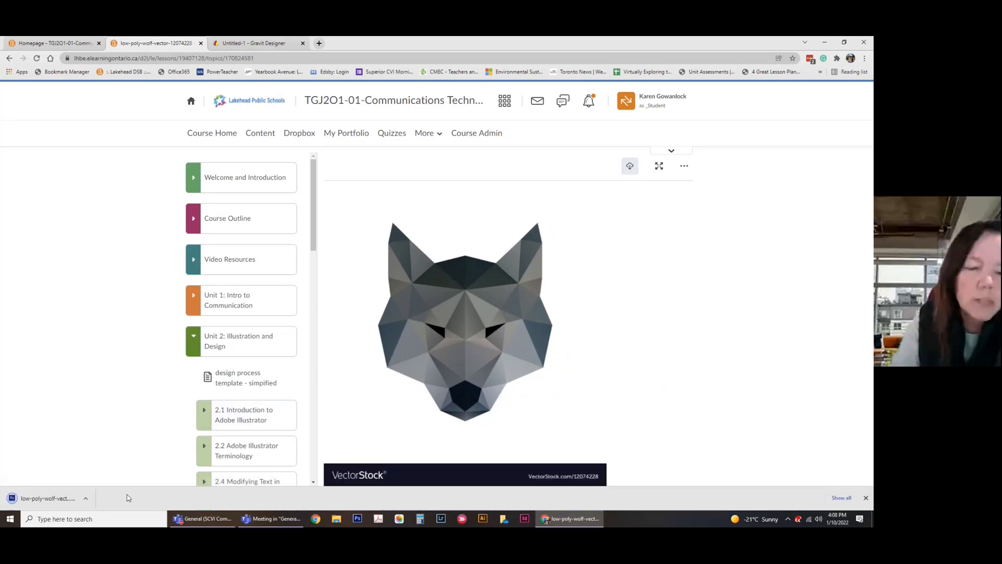
pyautogui.click(44, 497)
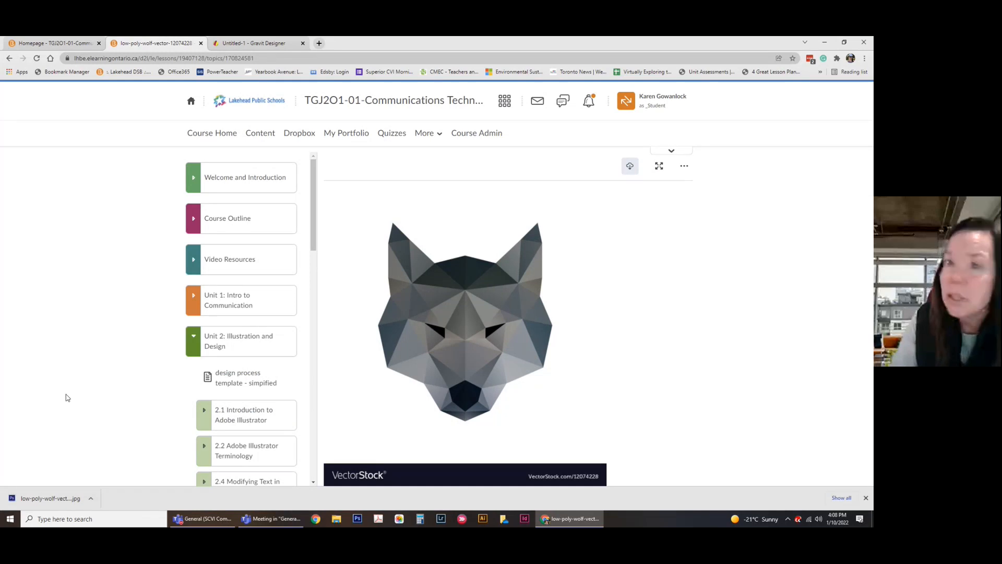
pyautogui.click(91, 498)
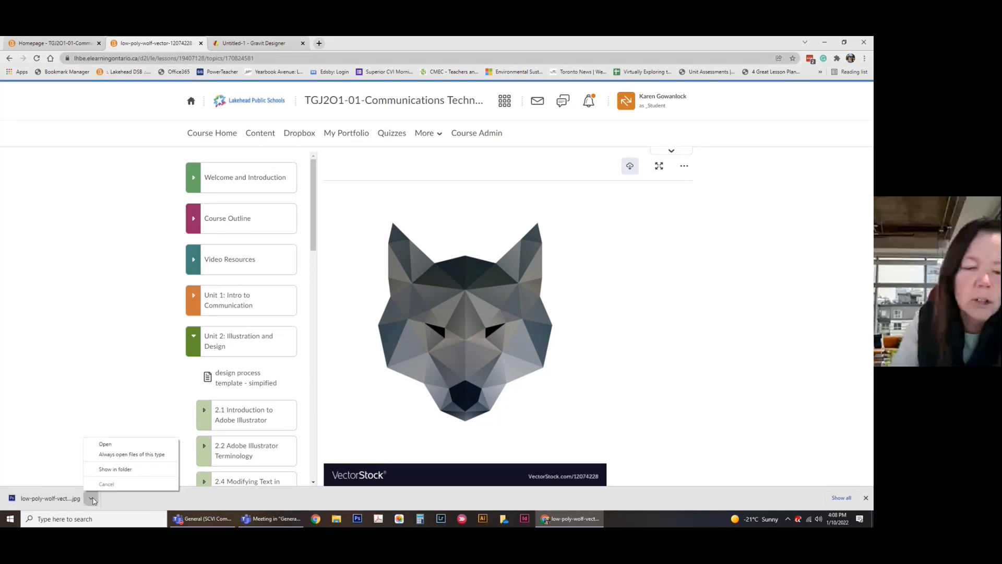
pyautogui.click(121, 470)
pyautogui.click(262, 46)
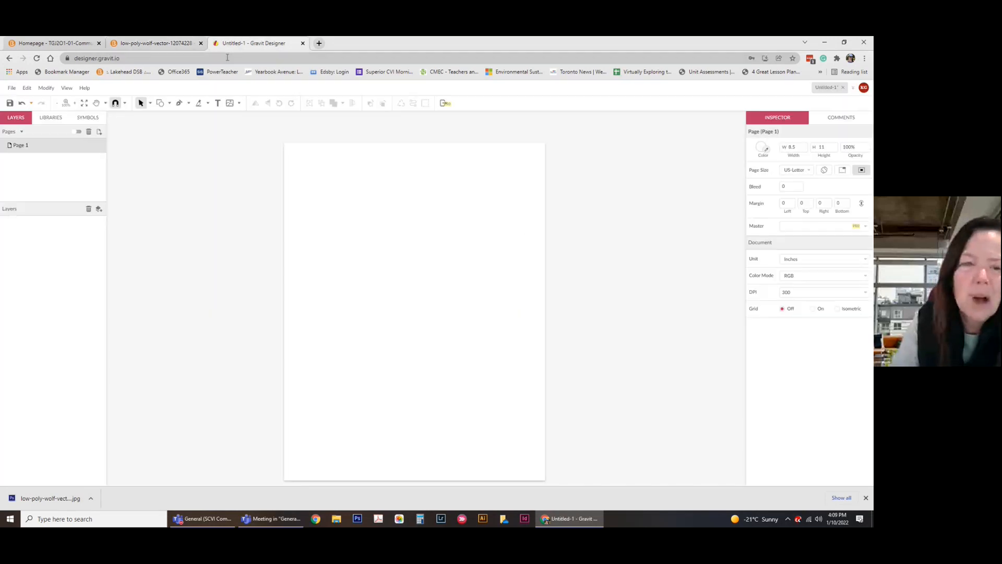
# Place the low-poly wolf JPG from Downloads onto the page as an image layer.
pyautogui.click(12, 87)
pyautogui.moveTo(82, 244)
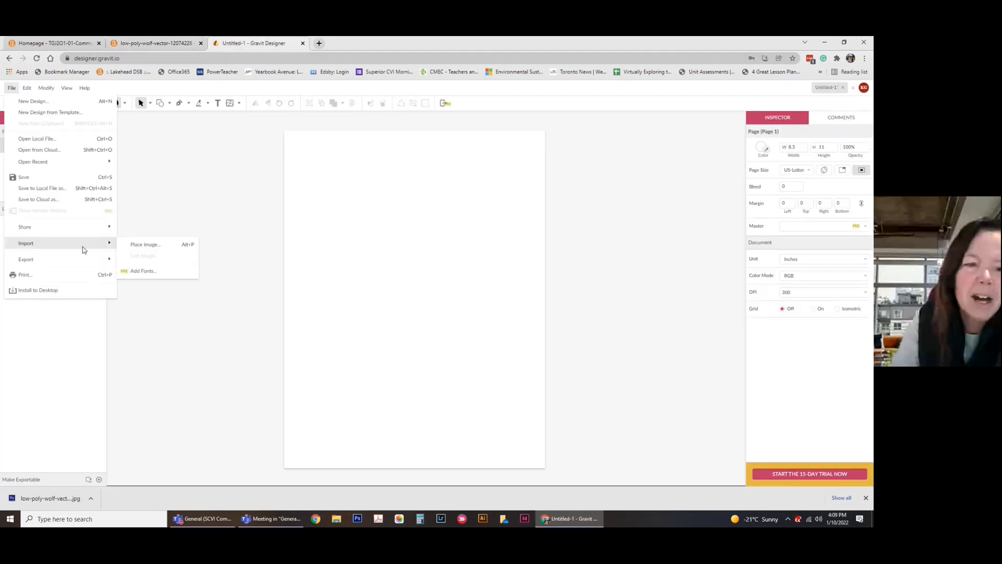
pyautogui.click(131, 244)
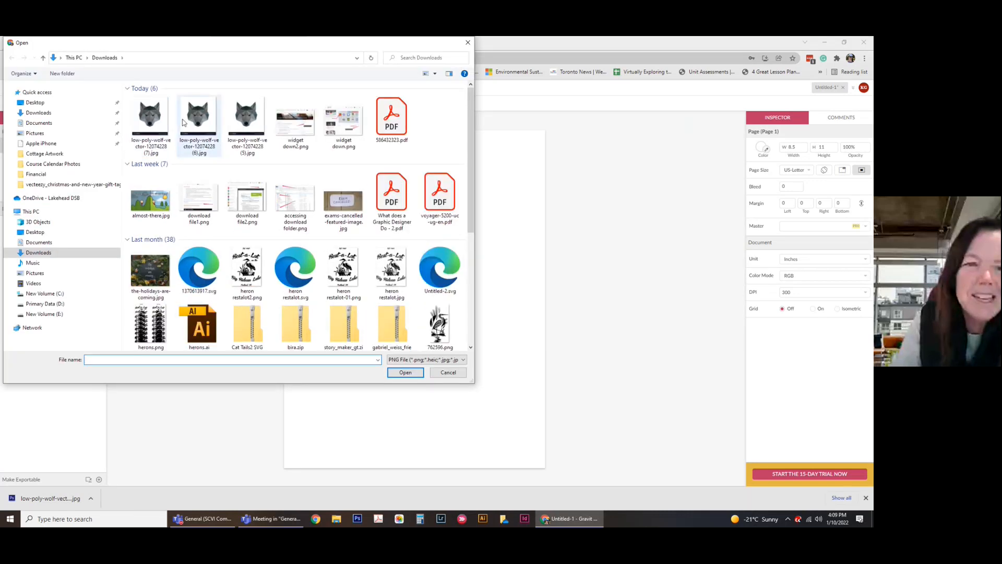
pyautogui.click(416, 374)
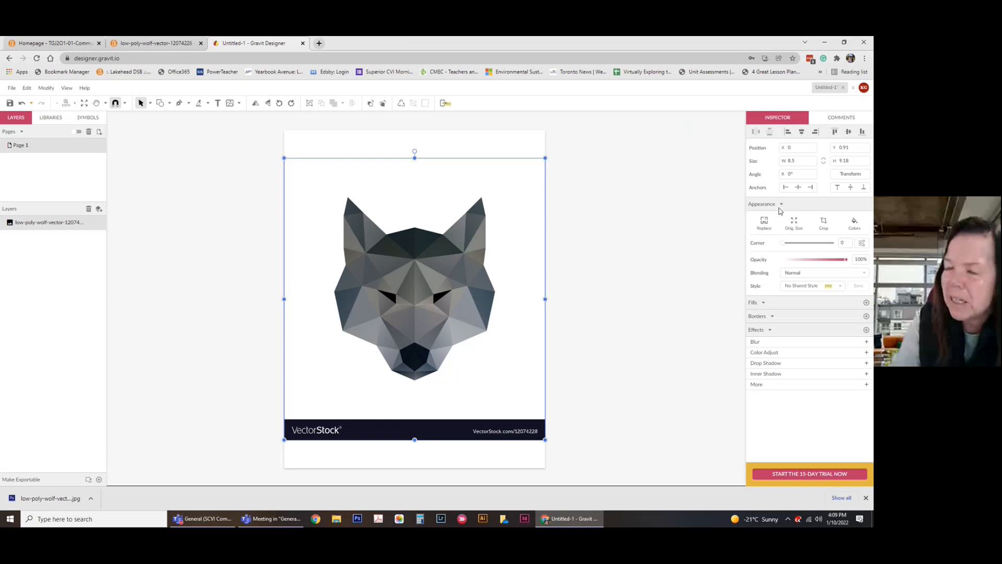
# Dim the wolf image to about 71% opacity and lock its layer.
pyautogui.moveTo(846, 259); pyautogui.dragTo(828, 260)
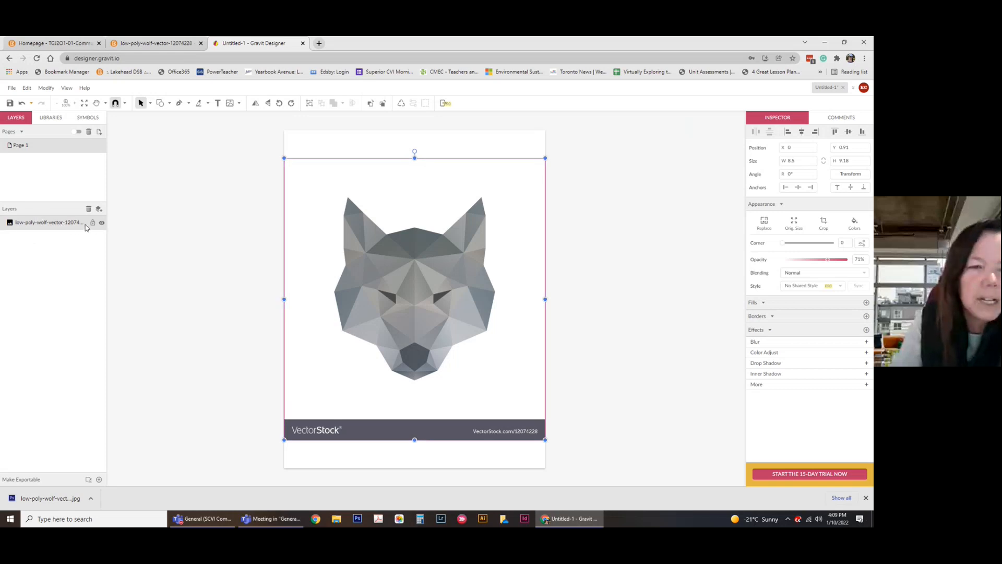
pyautogui.click(92, 223)
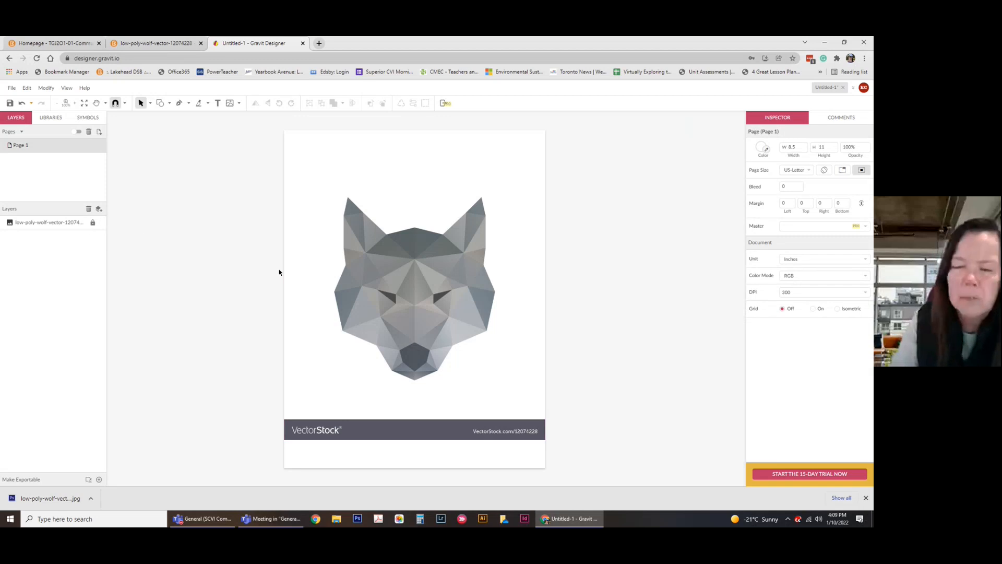
# Switch to the Pen tool and zoom in twice so the wolf's ears fill the view.
pyautogui.click(179, 103)
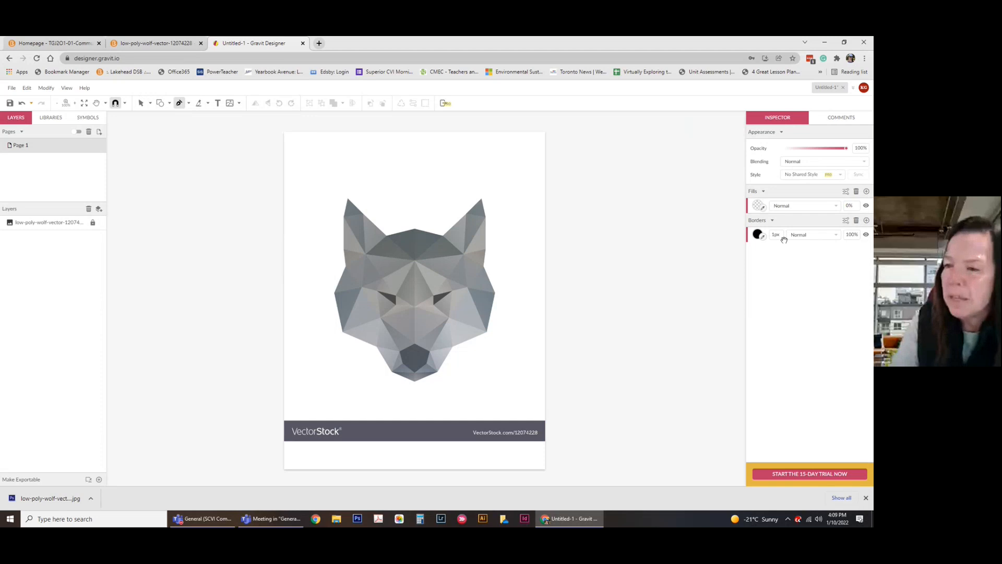
pyautogui.scroll(1, 306, 148)
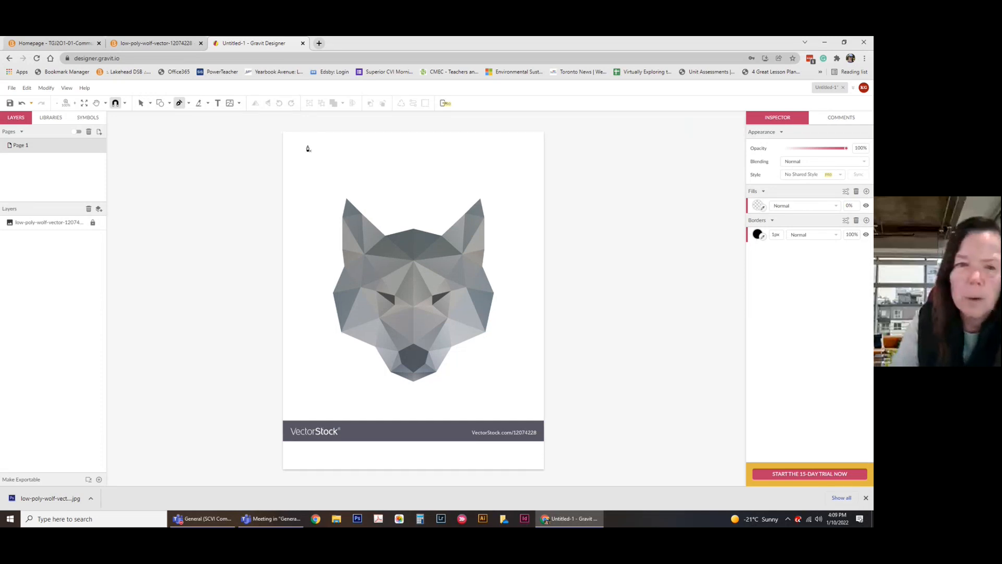
pyautogui.click(73, 104)
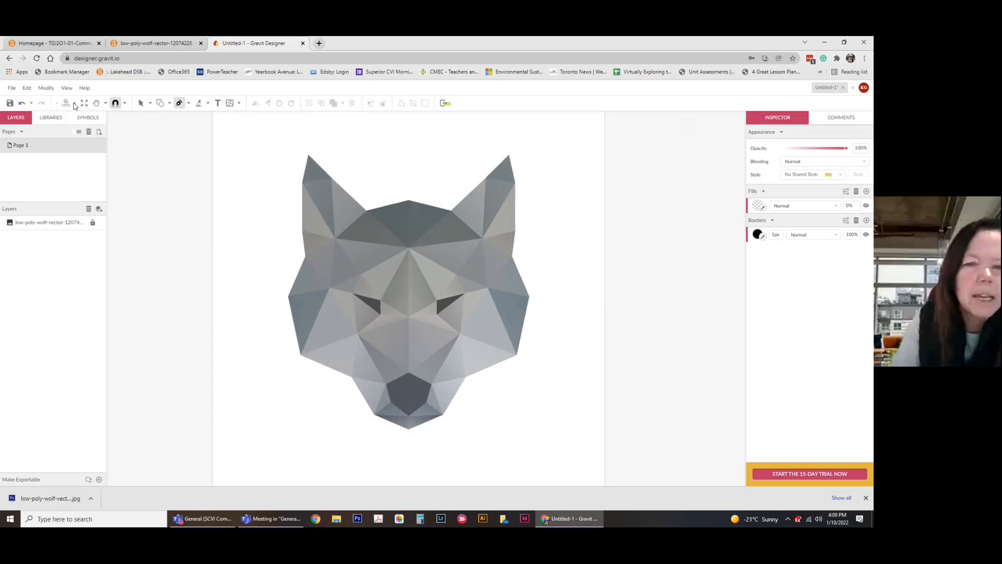
pyautogui.click(75, 104)
pyautogui.scroll(1, 358, 292)
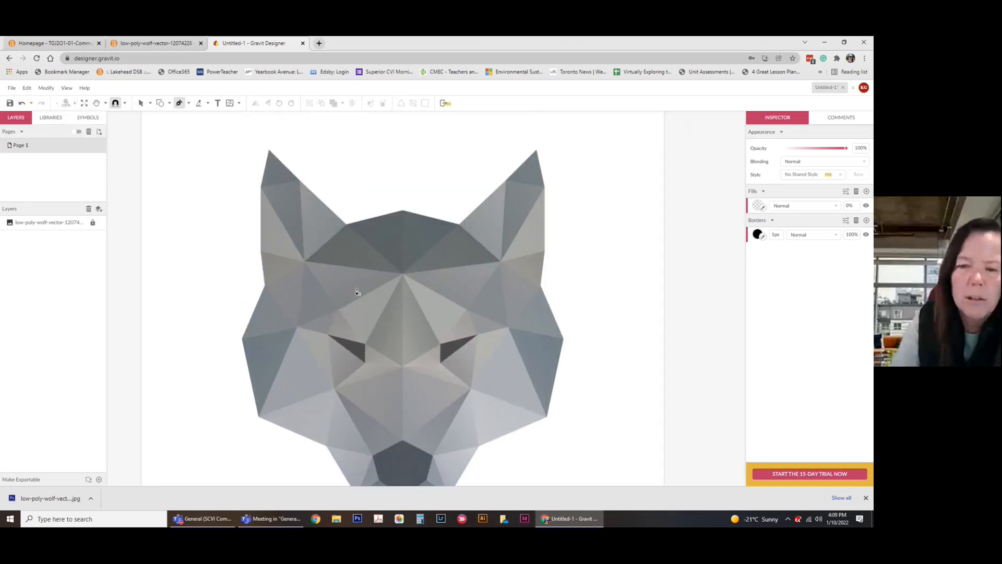
pyautogui.scroll(1, 281, 156)
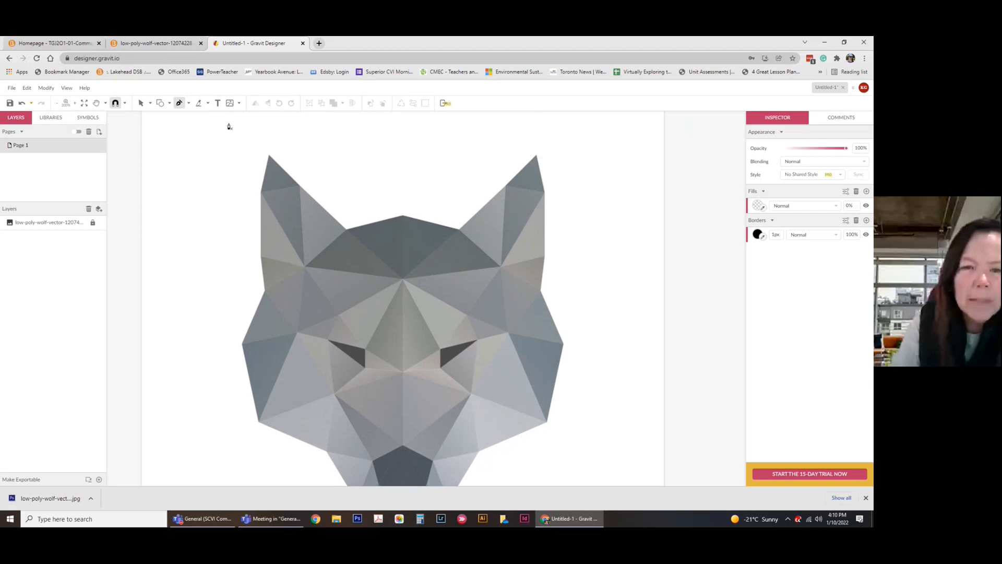
# Trace the left ear tip as a closed three-corner triangle path.
pyautogui.click(269, 160)
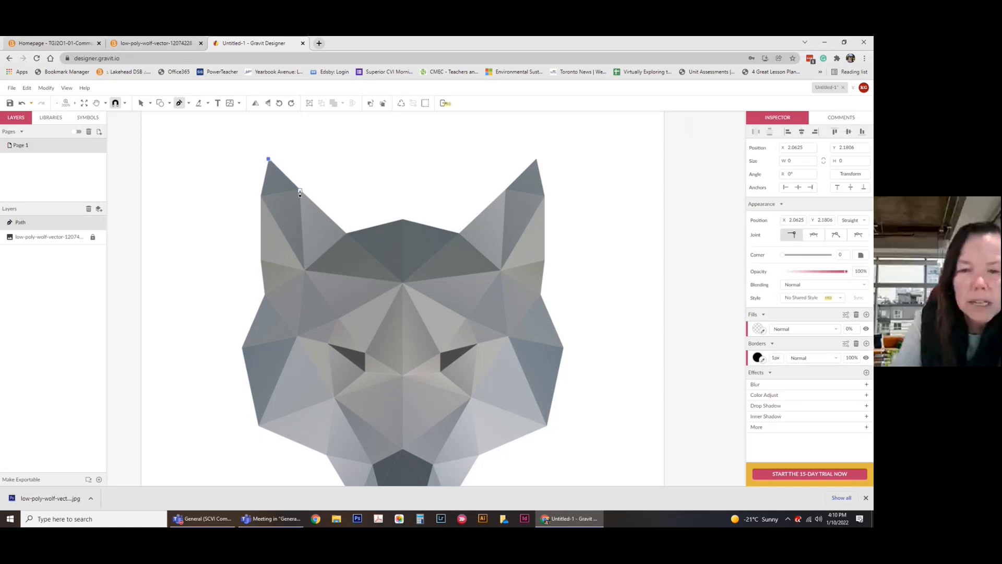
pyautogui.click(299, 191)
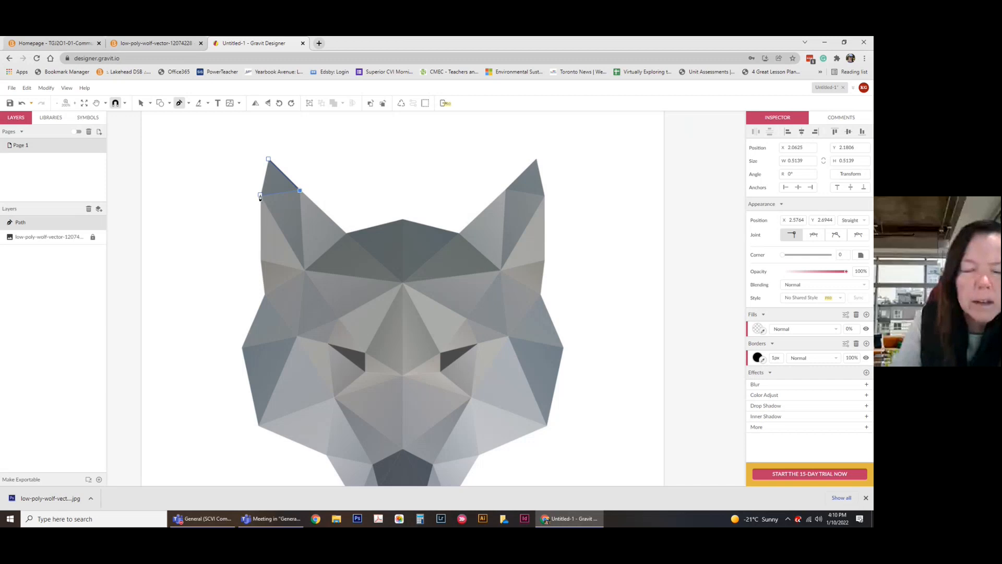
pyautogui.click(260, 194)
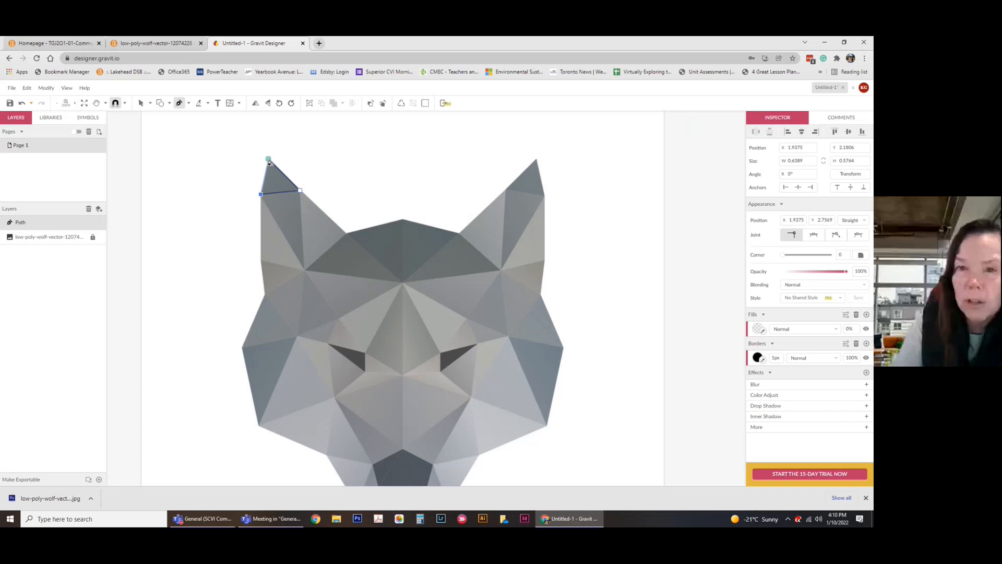
pyautogui.click(269, 160)
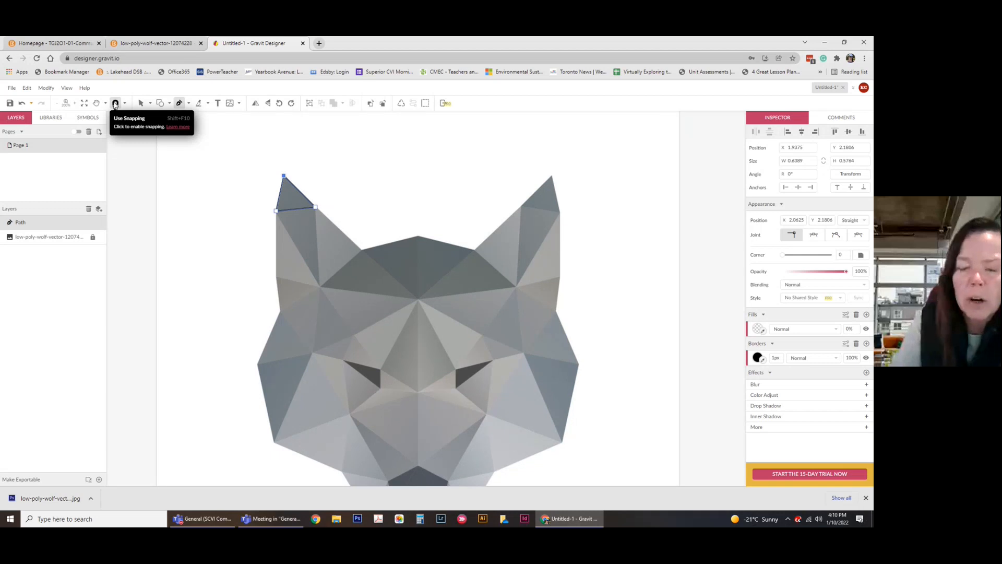
# Turn on snapping and trace the inner left-ear triangle beside the ear tip.
pyautogui.click(115, 103)
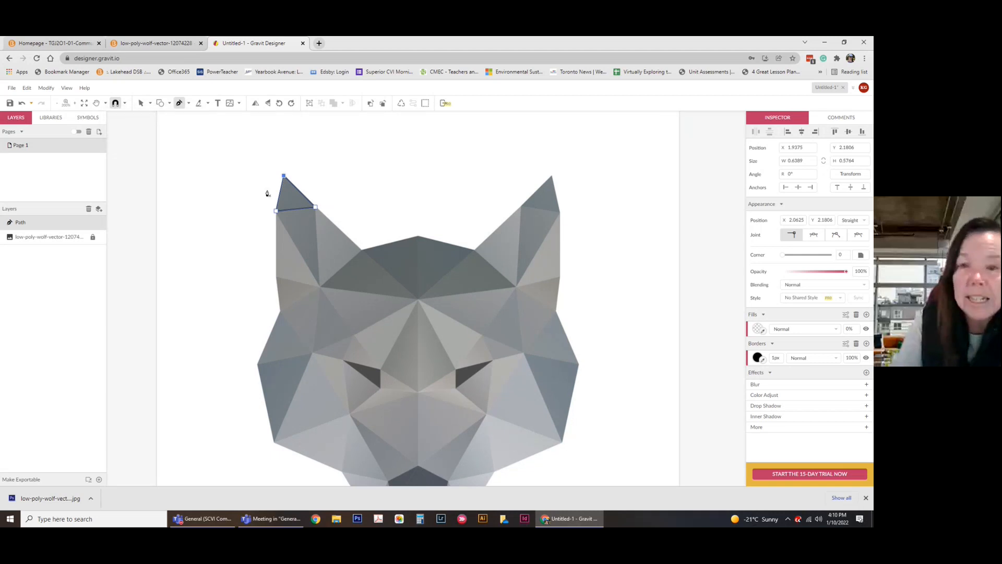
pyautogui.scroll(-1, 393, 190)
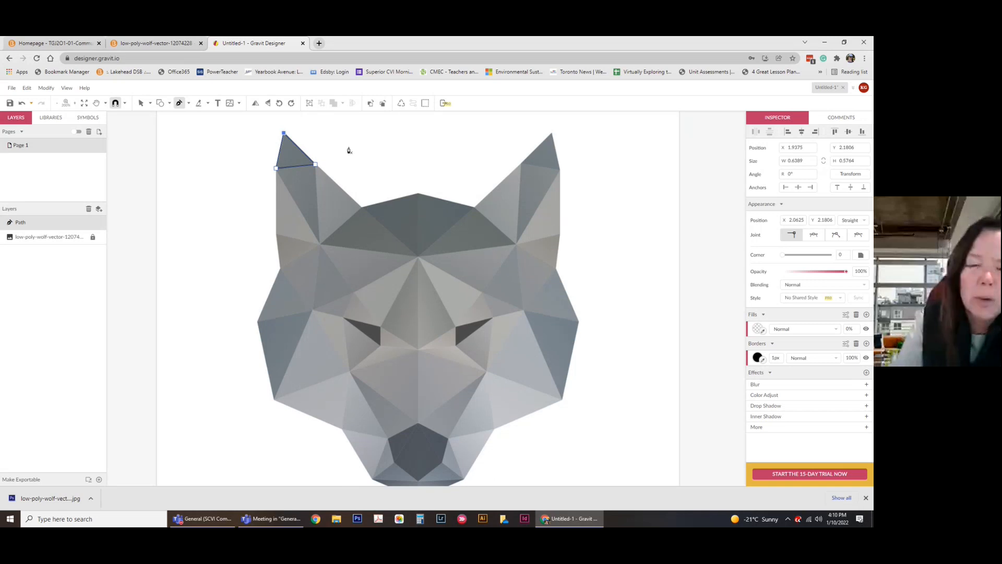
pyautogui.scroll(1, 364, 197)
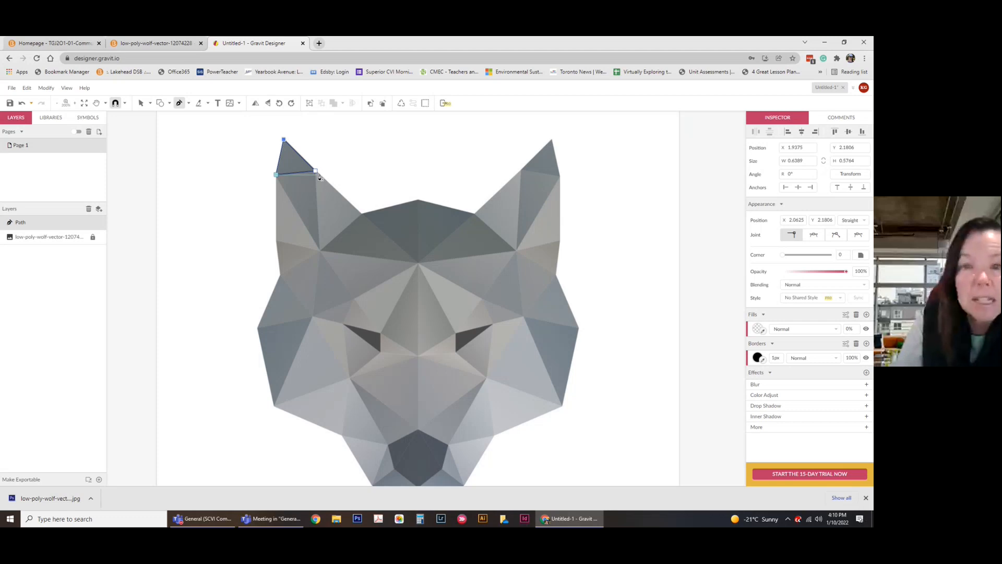
pyautogui.click(361, 215)
pyautogui.click(320, 251)
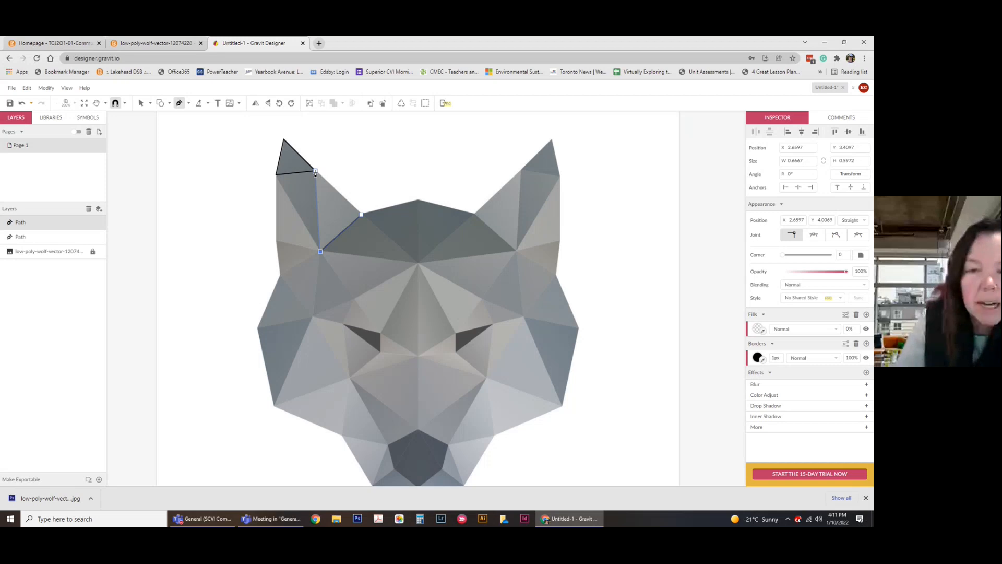
pyautogui.click(315, 171)
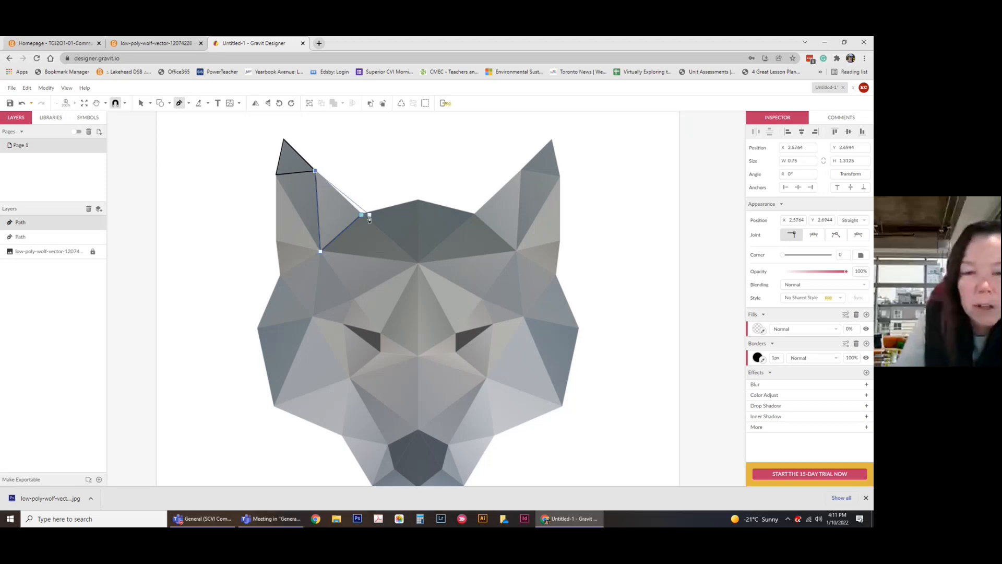
pyautogui.click(361, 219)
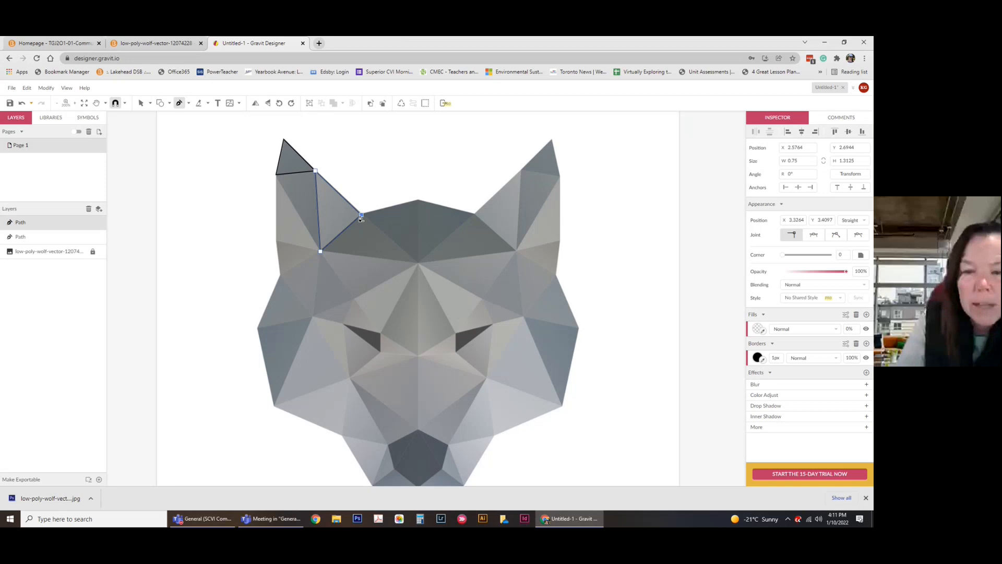
# Trace the outer left-ear triangle and the triangle running down the head's left side.
pyautogui.click(276, 175)
pyautogui.click(315, 172)
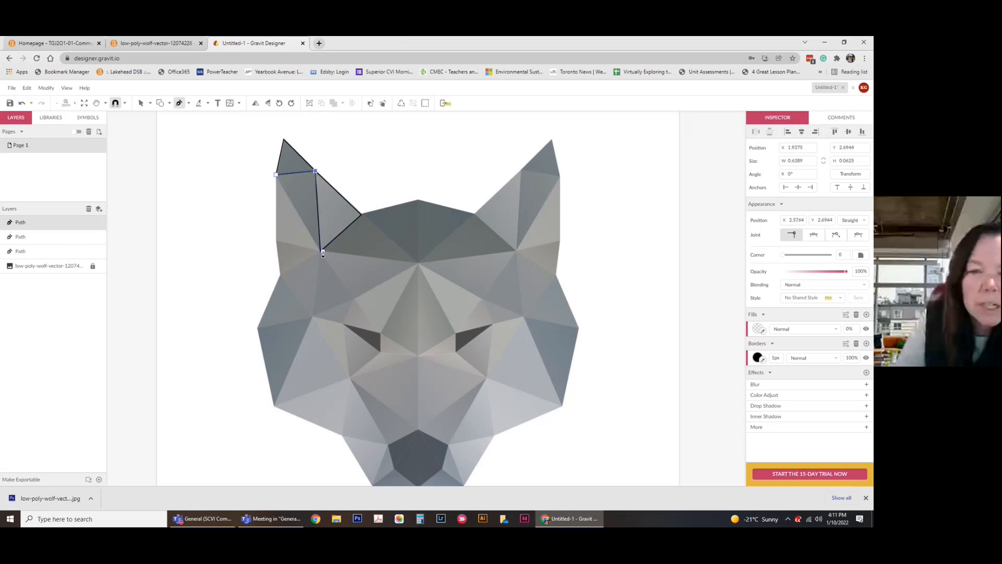
pyautogui.click(320, 251)
pyautogui.click(276, 175)
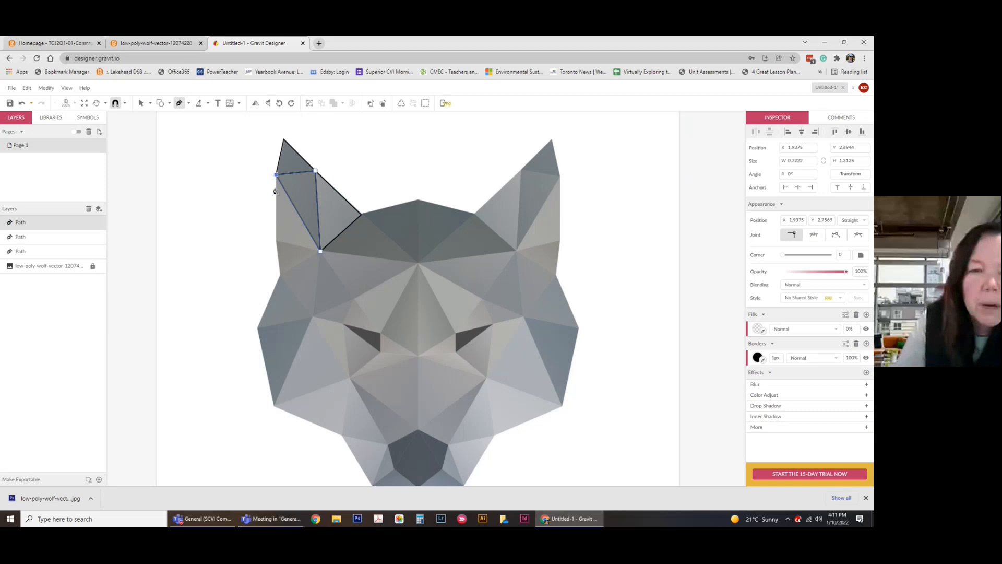
pyautogui.click(276, 242)
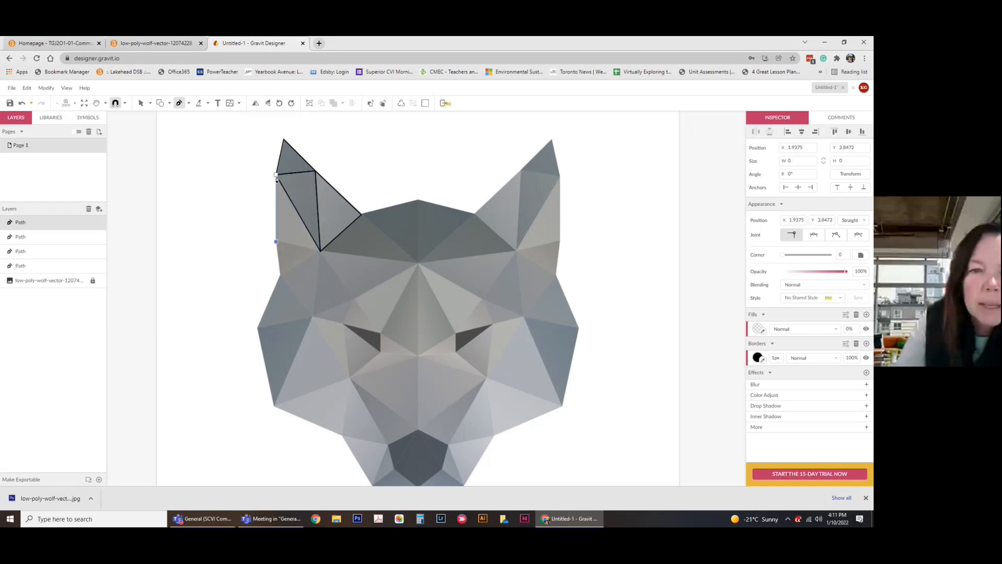
pyautogui.click(321, 251)
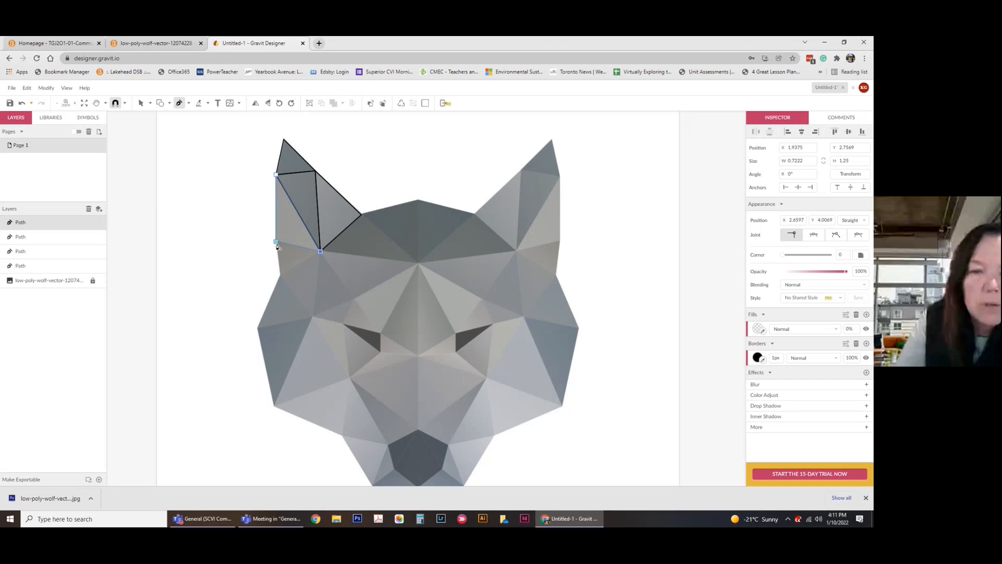
pyautogui.click(276, 242)
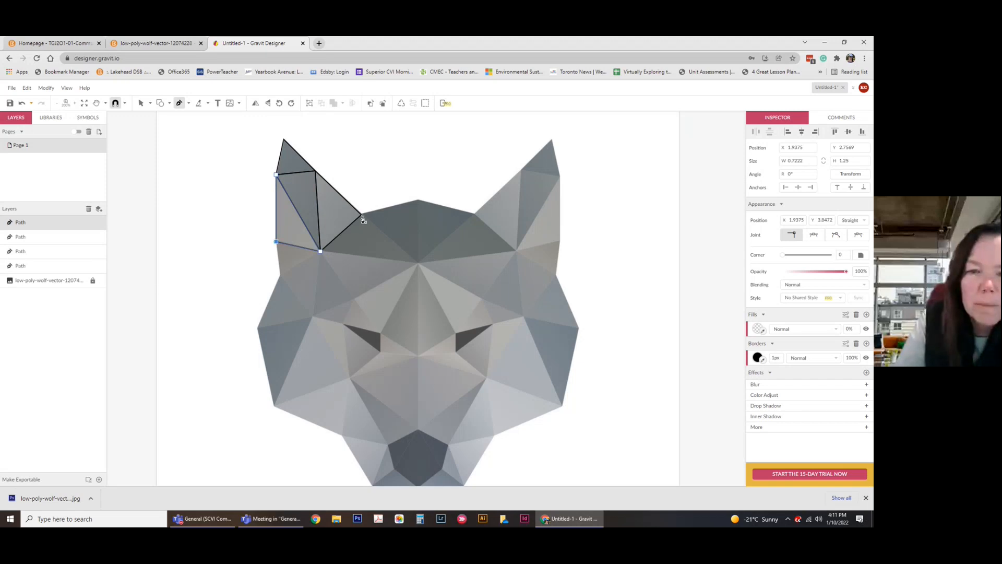
# Trace the forehead triangle joining the ear's inner corner, forehead centre and ear base.
pyautogui.click(362, 217)
pyautogui.click(417, 263)
pyautogui.click(320, 251)
pyautogui.click(362, 217)
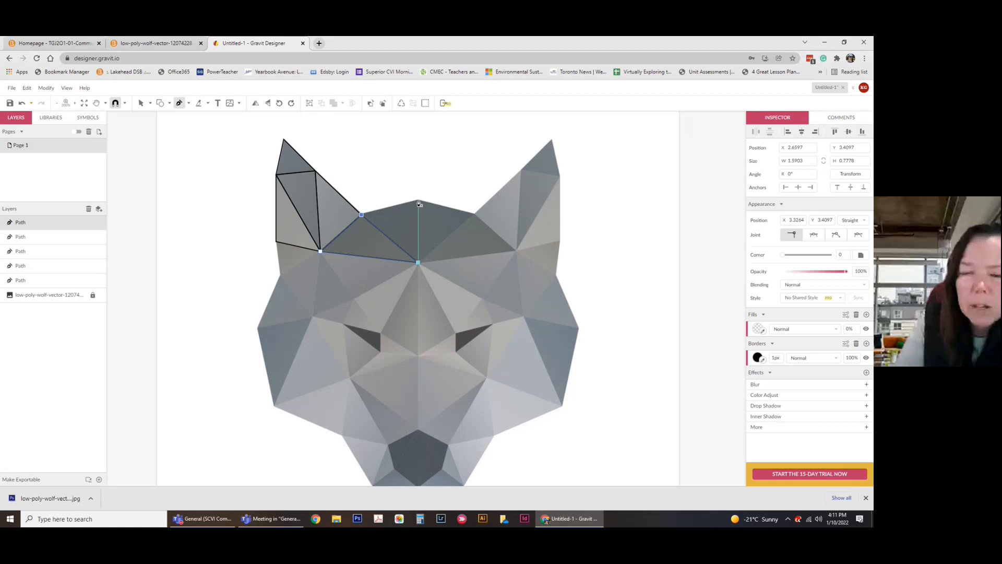
# Save the drawing to Gravit Cloud with the file name 'Wolf Head'.
pyautogui.hotkey('ctrl', 's')
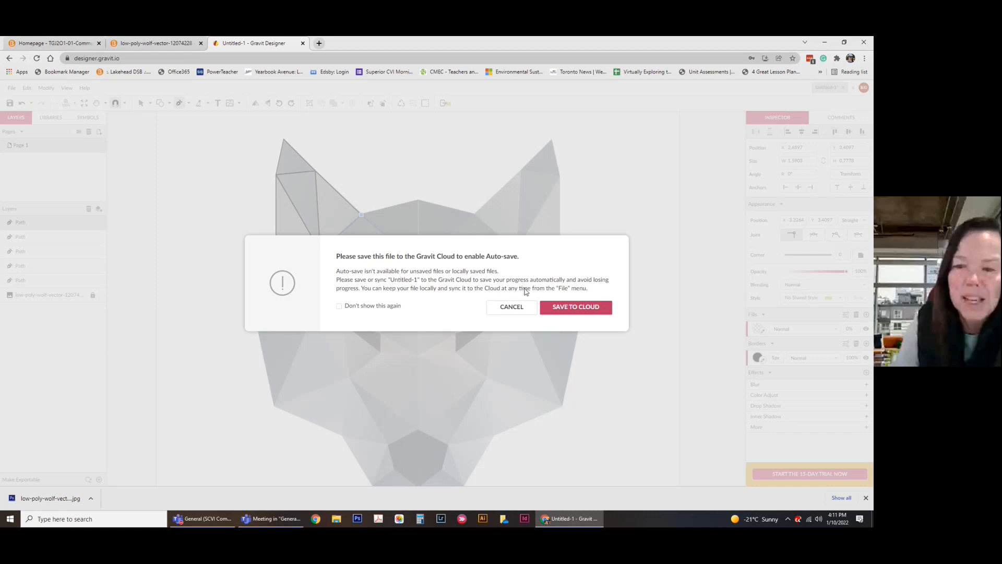
pyautogui.click(577, 309)
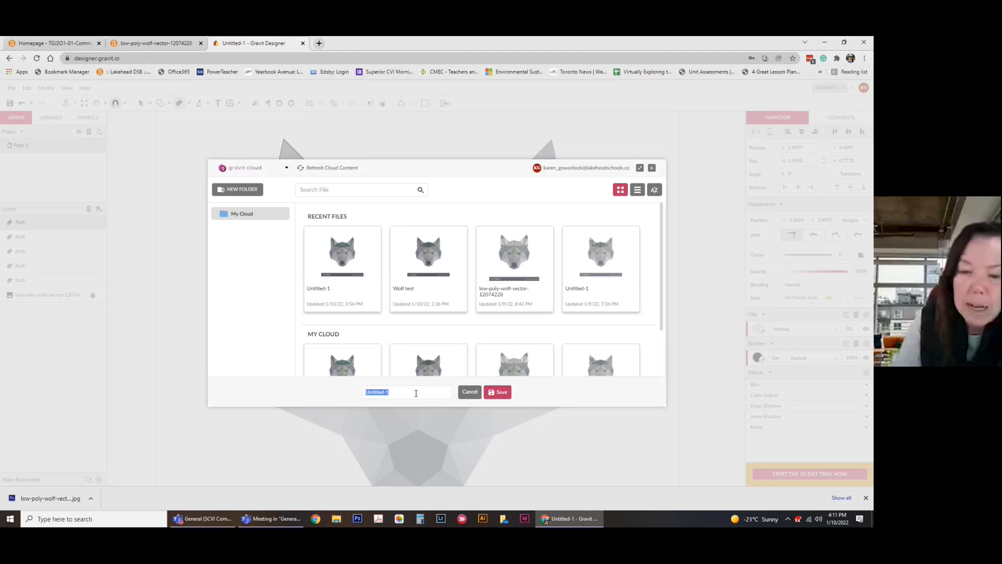
pyautogui.write('Wol')
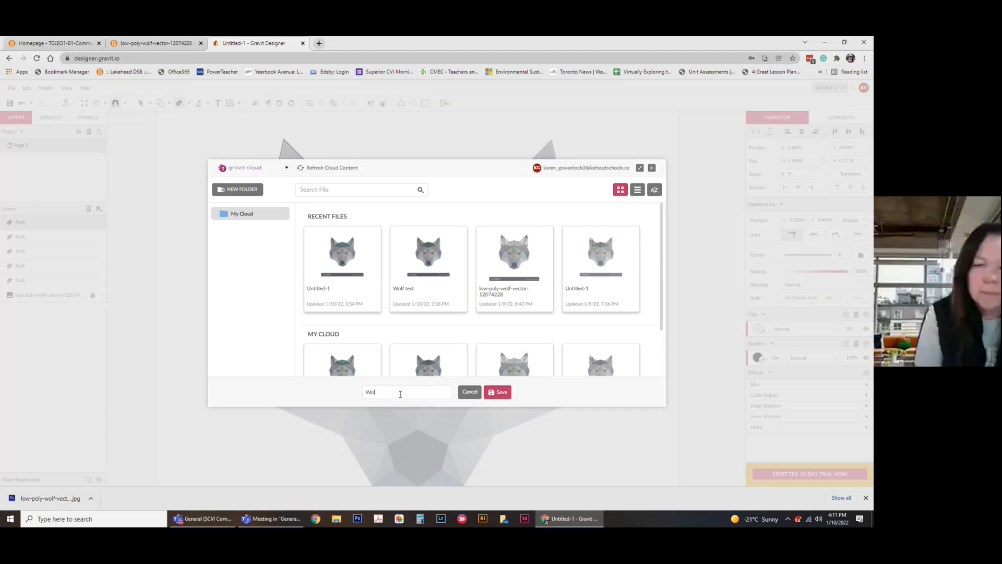
pyautogui.write('f Head')
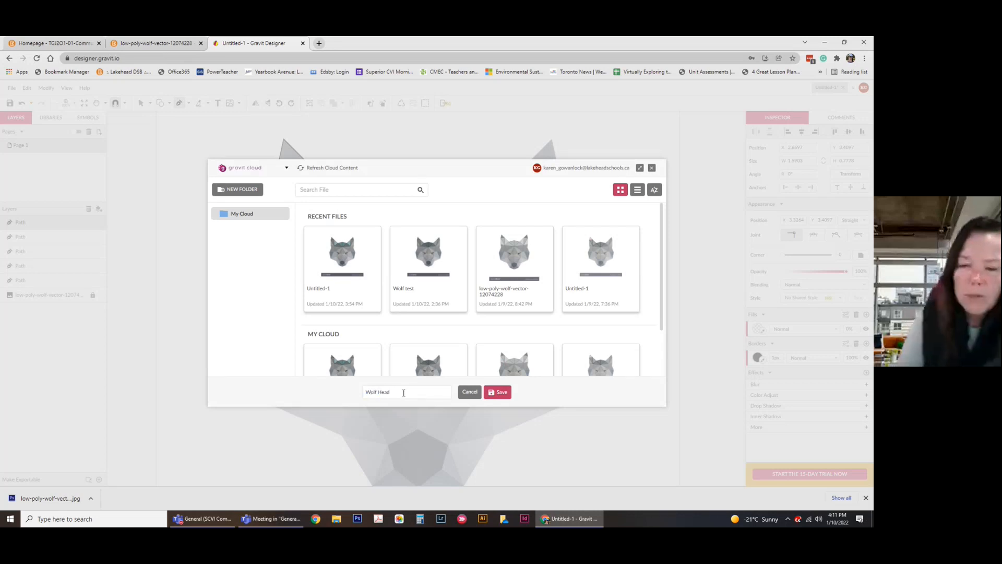
pyautogui.click(496, 395)
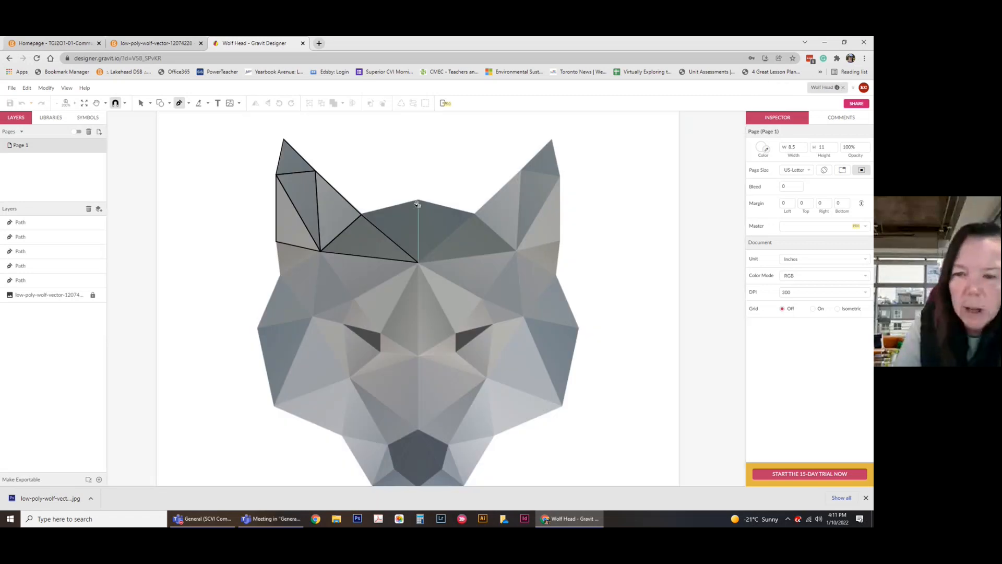
# Trace the centre-left and centre-right forehead triangles meeting at the forehead's top point.
pyautogui.click(419, 201)
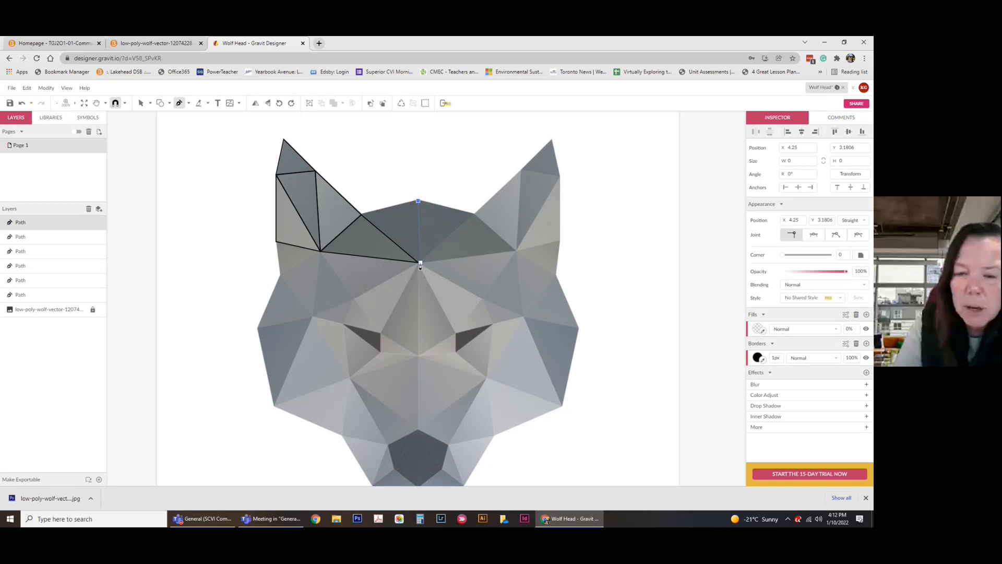
pyautogui.click(419, 262)
pyautogui.click(361, 215)
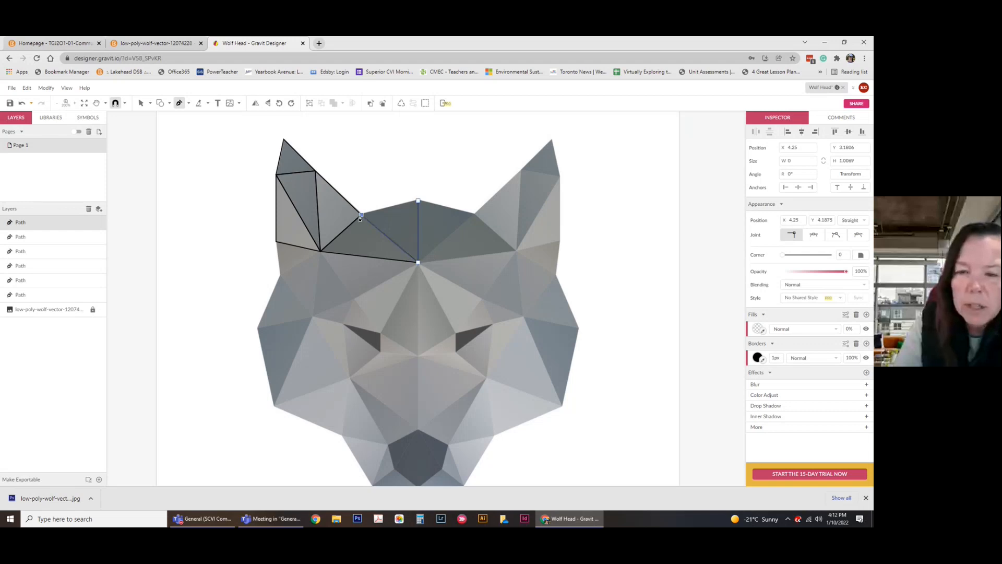
pyautogui.click(418, 202)
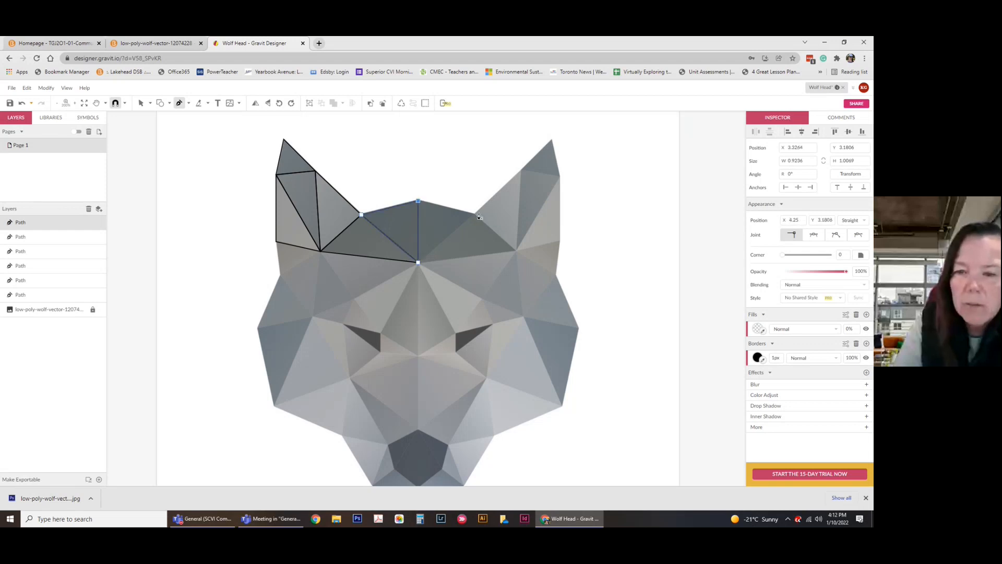
pyautogui.click(473, 219)
pyautogui.click(418, 262)
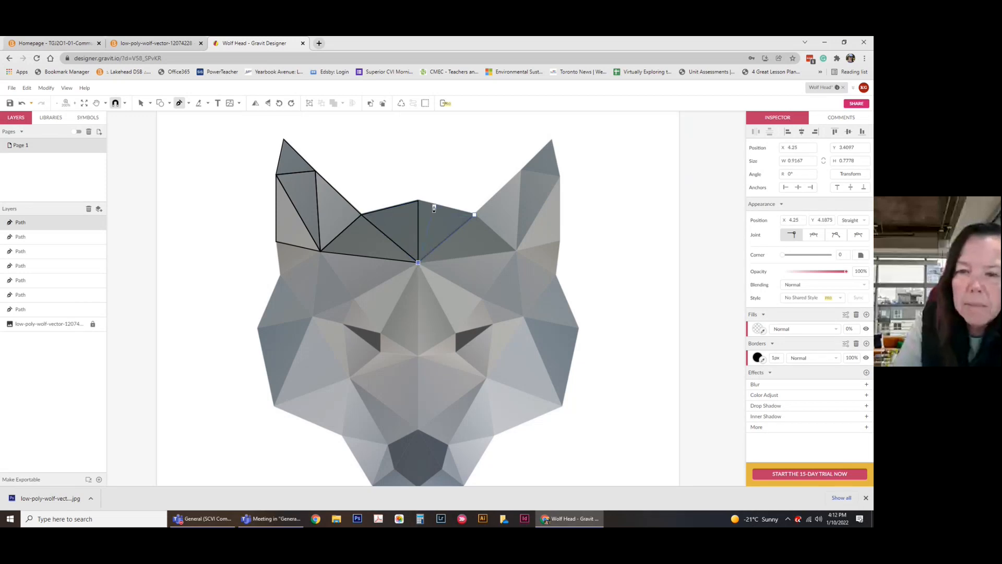
pyautogui.click(418, 201)
pyautogui.click(474, 218)
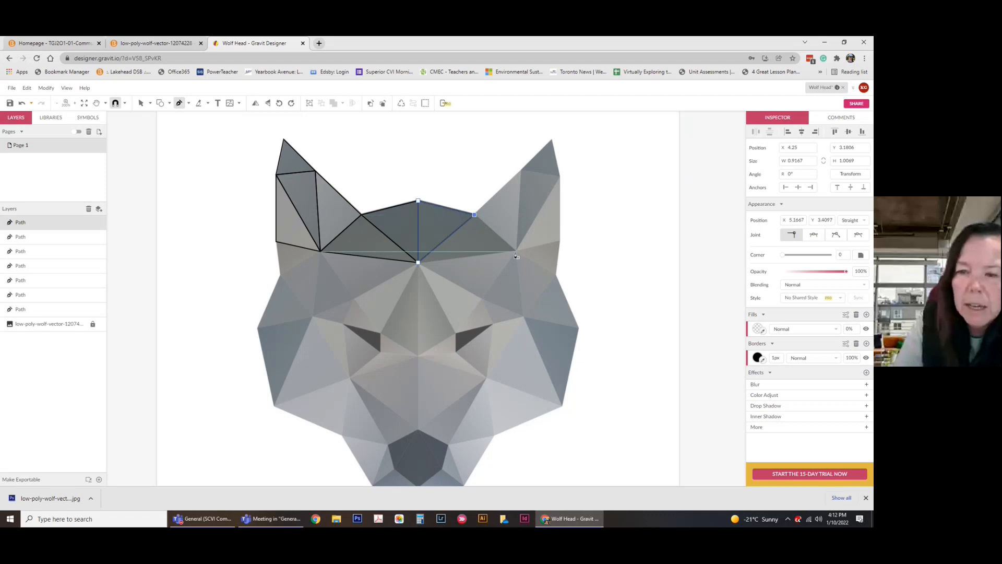
# Trace the triangles linking the right ear base and ear corner to the forehead's right point.
pyautogui.click(515, 252)
pyautogui.click(417, 261)
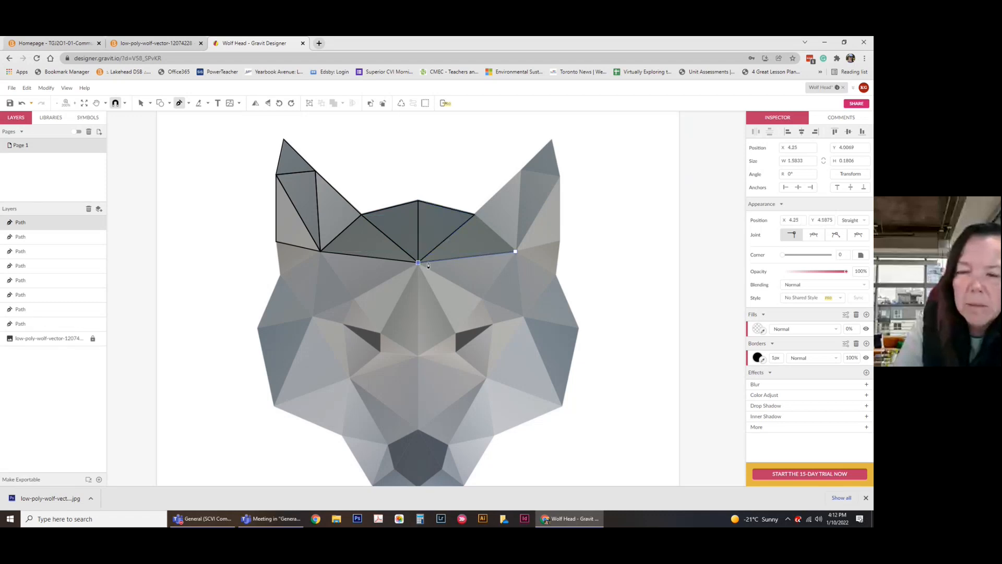
pyautogui.click(474, 215)
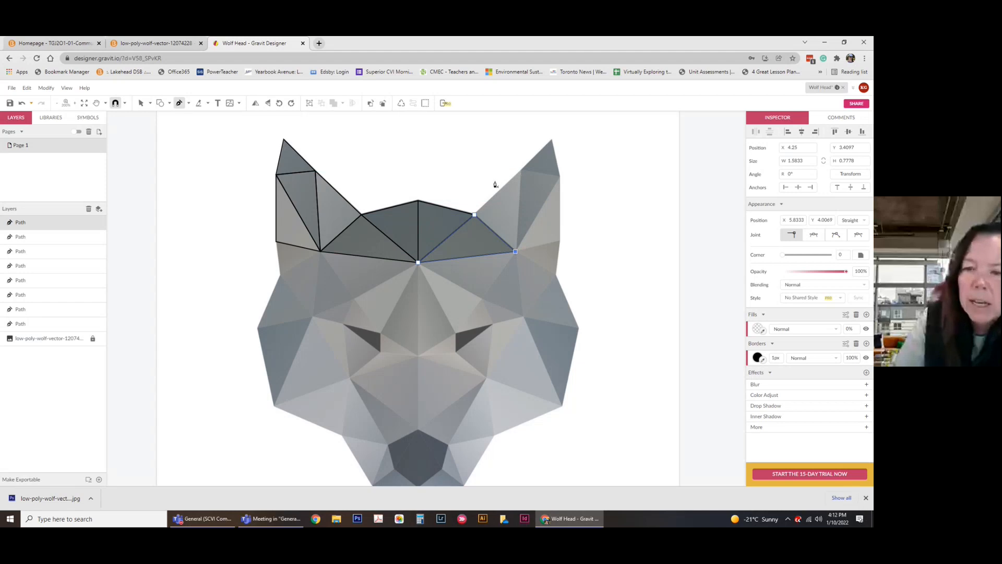
pyautogui.click(522, 174)
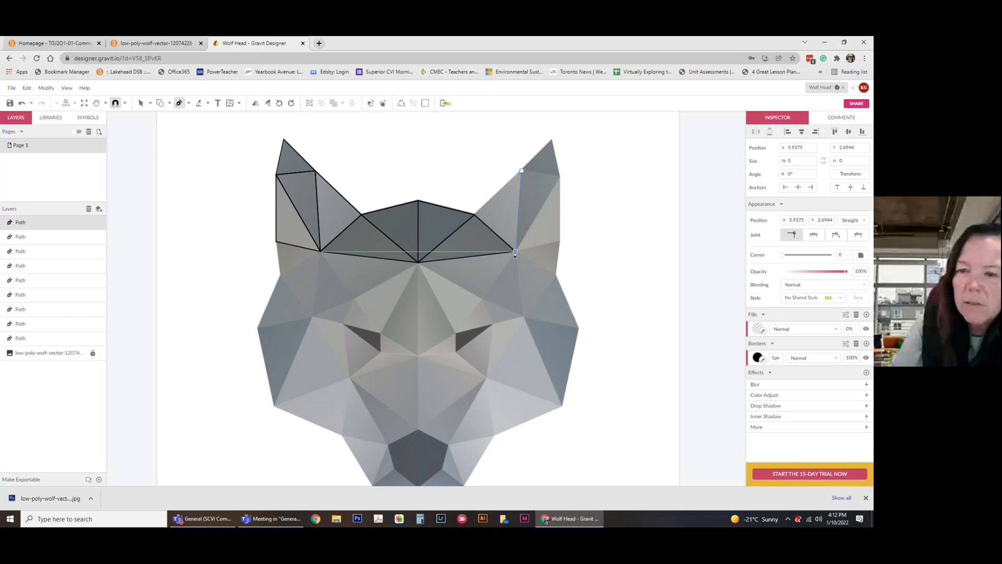
pyautogui.click(474, 214)
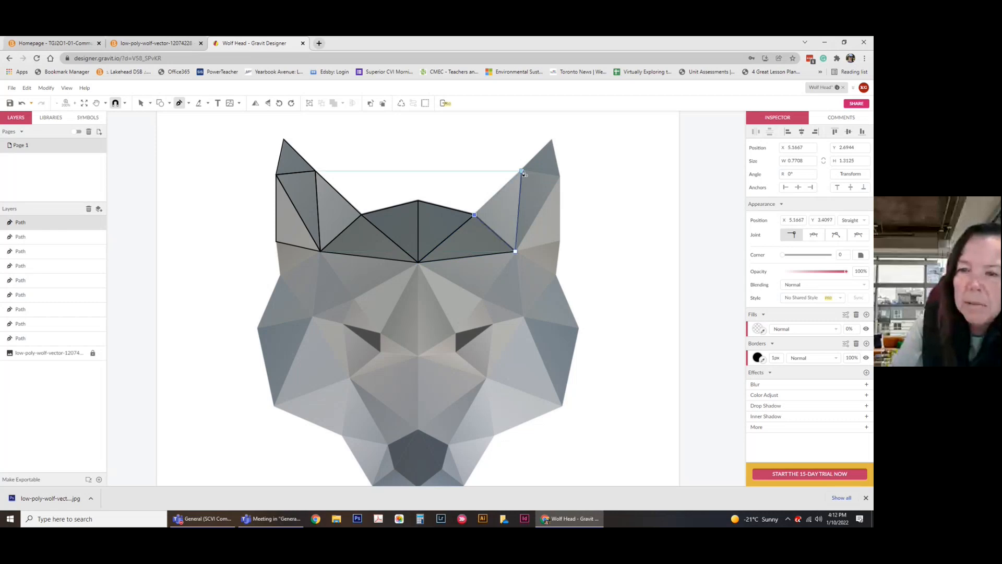
pyautogui.click(522, 171)
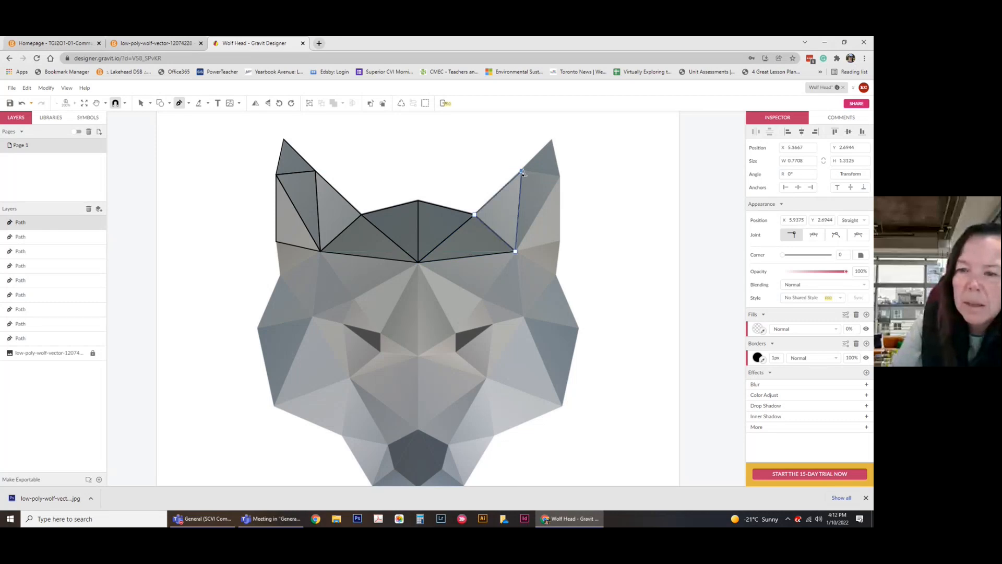
# Outline two more right-ear facets, one reaching the ear base and one at the ear tip.
pyautogui.click(560, 174)
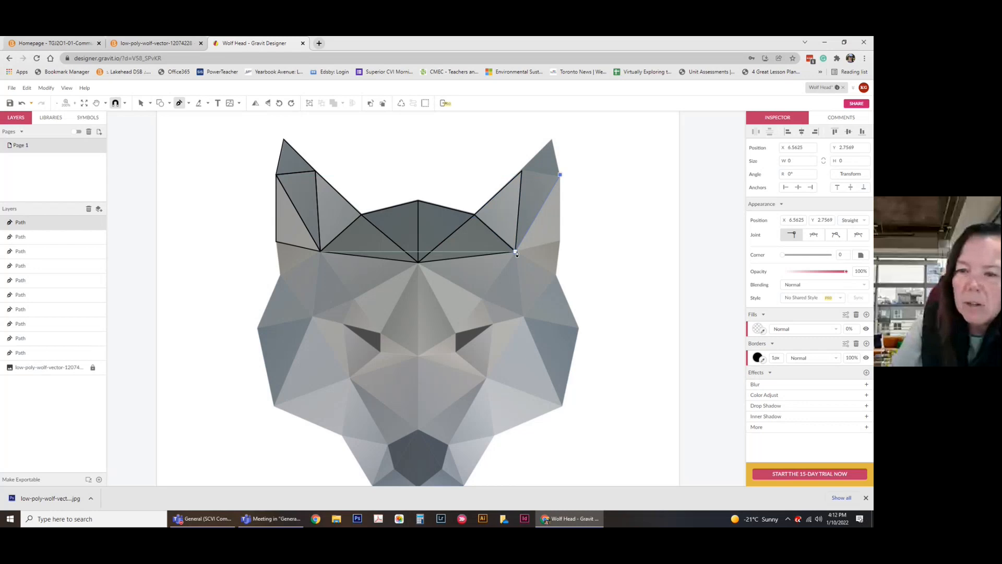
pyautogui.click(516, 251)
pyautogui.click(522, 171)
pyautogui.click(560, 175)
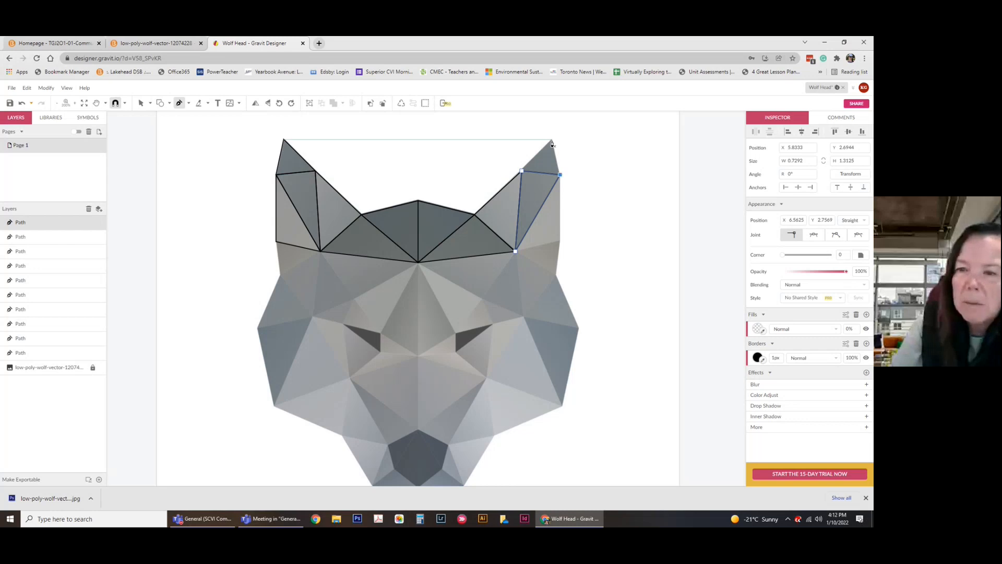
pyautogui.click(552, 140)
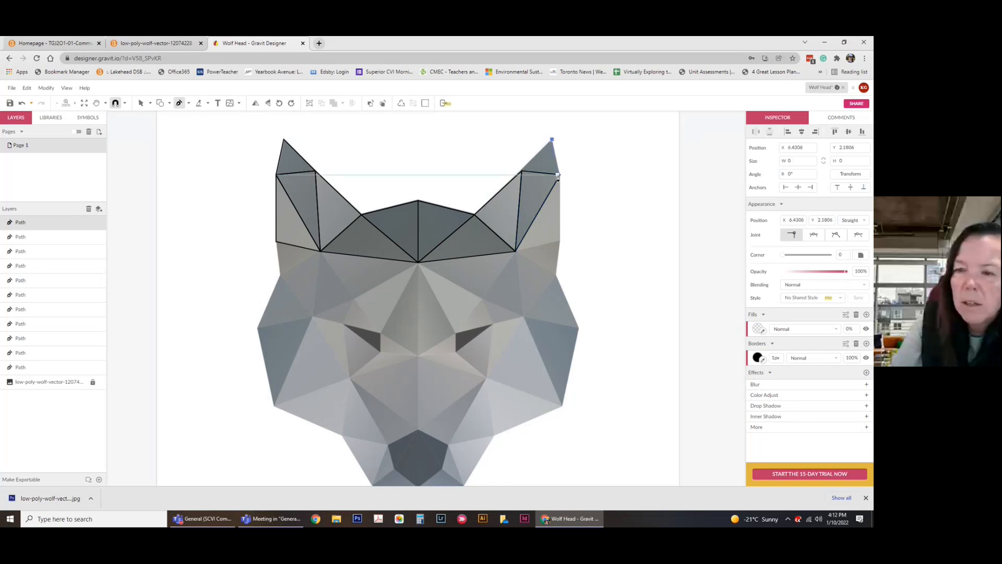
pyautogui.click(560, 175)
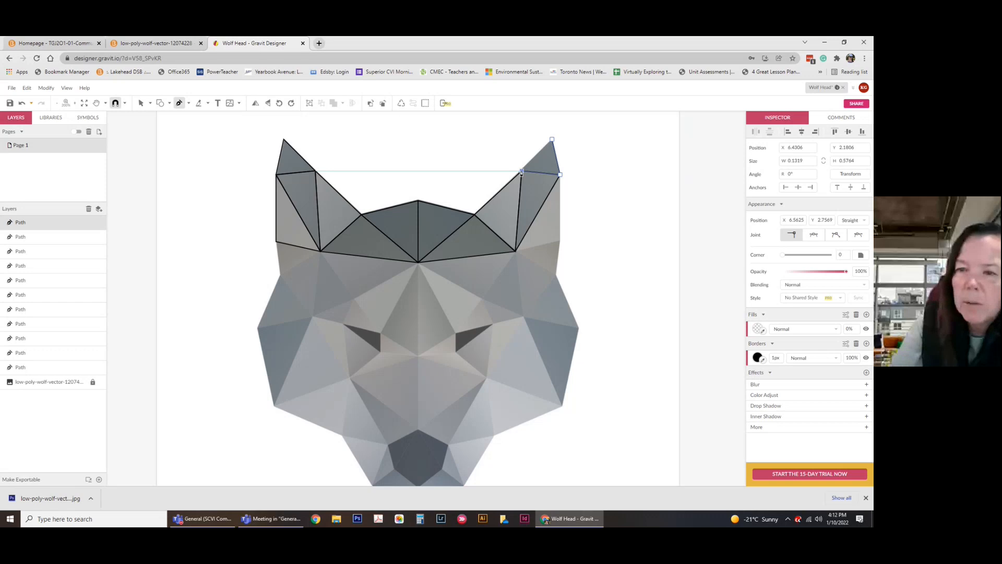
pyautogui.click(522, 173)
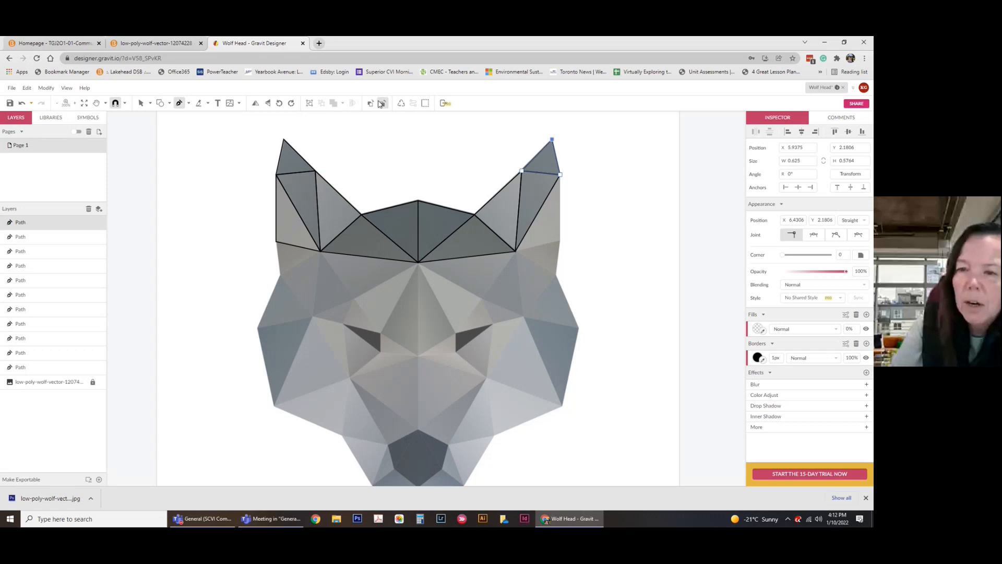
# Outline the lower right-ear facet and return to the Pointer tool.
pyautogui.click(560, 244)
pyautogui.click(515, 254)
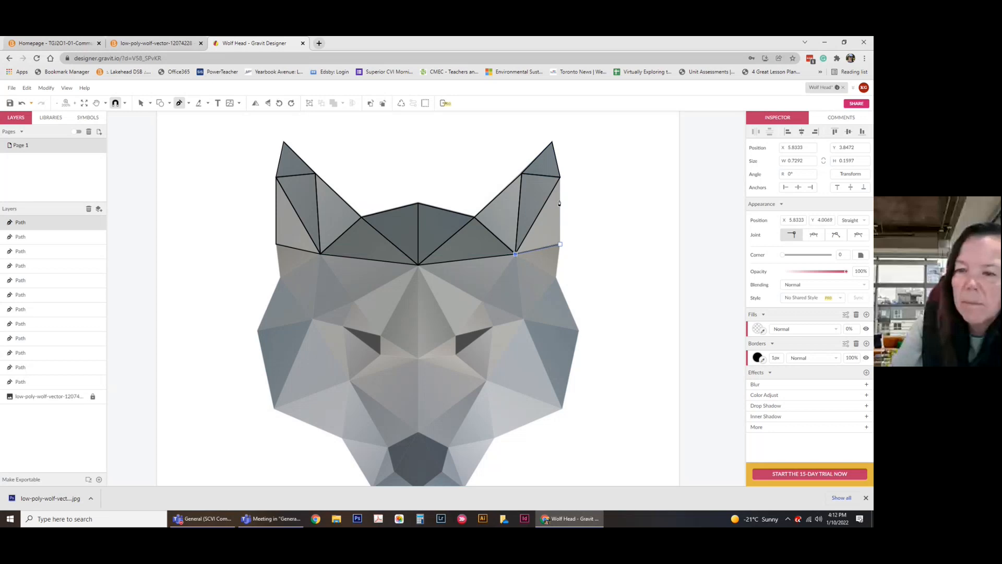
pyautogui.click(559, 177)
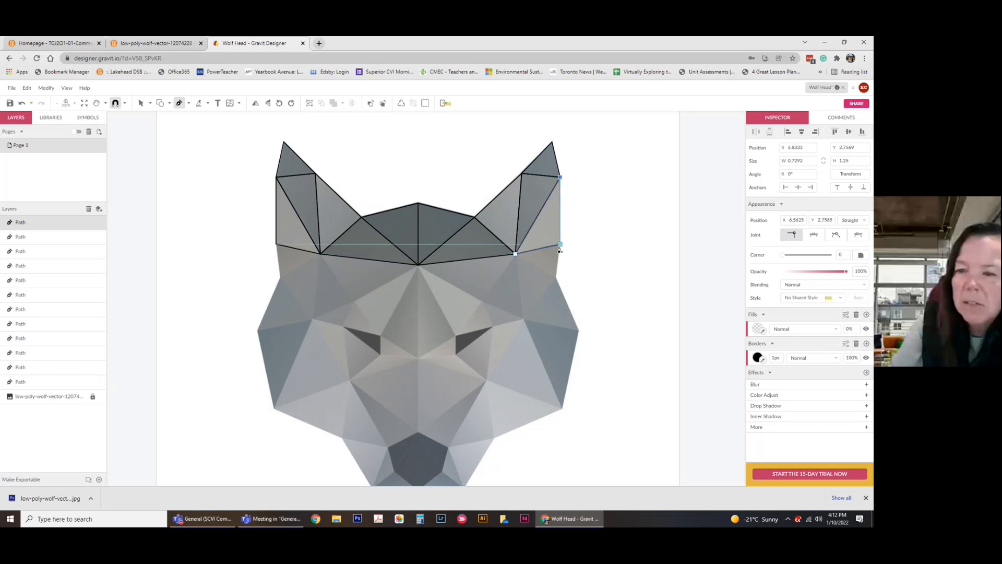
pyautogui.click(560, 245)
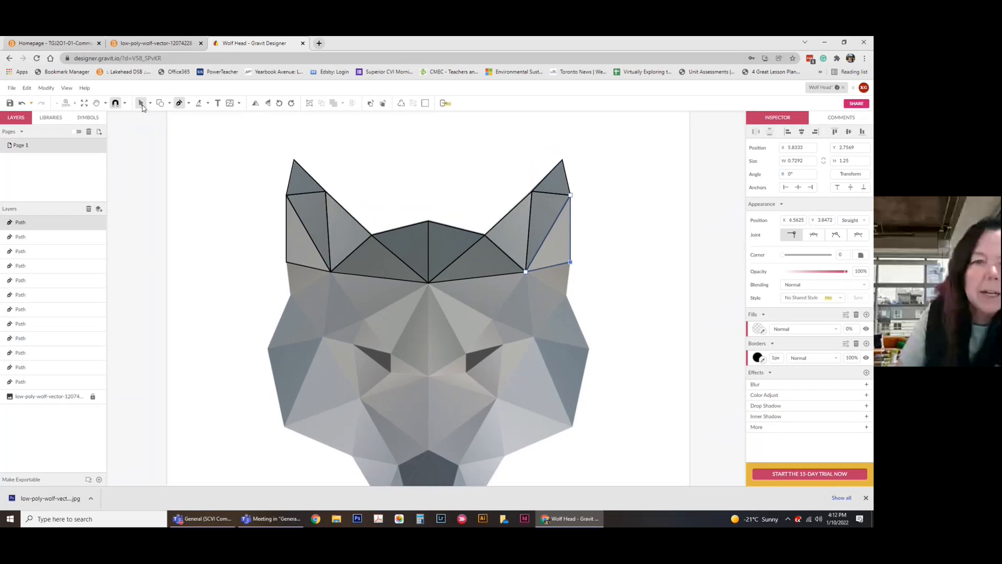
pyautogui.click(141, 104)
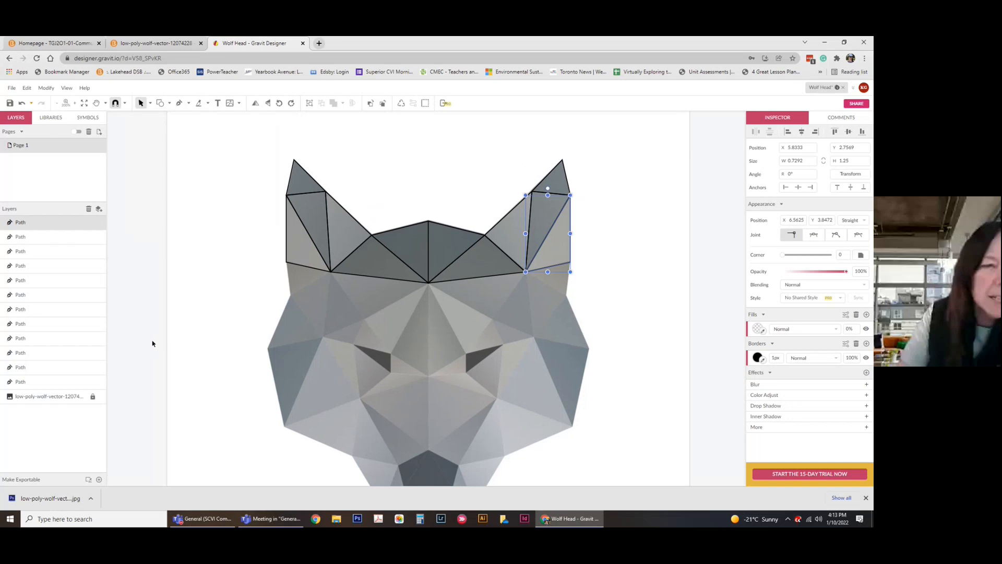
pyautogui.click(102, 397)
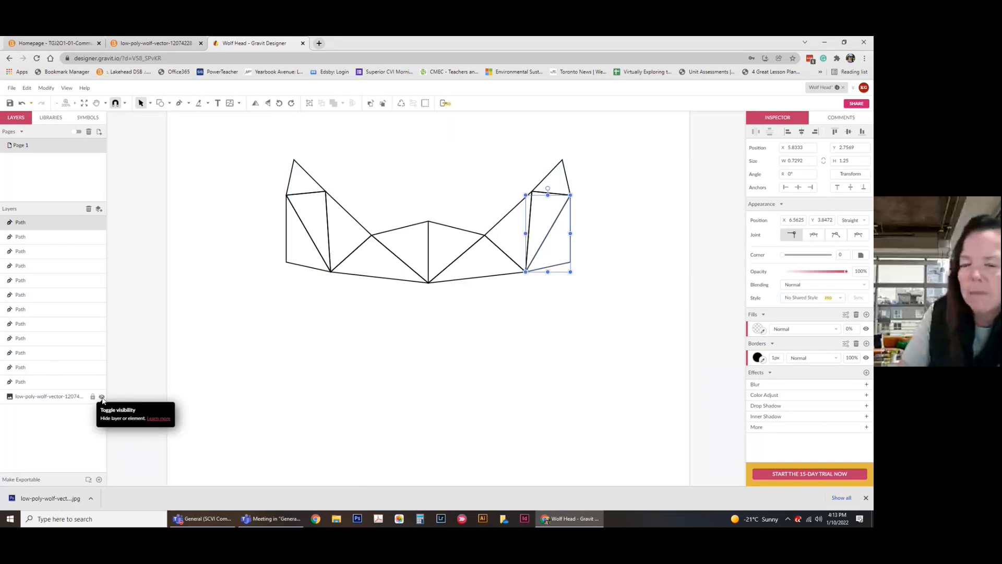
pyautogui.click(189, 208)
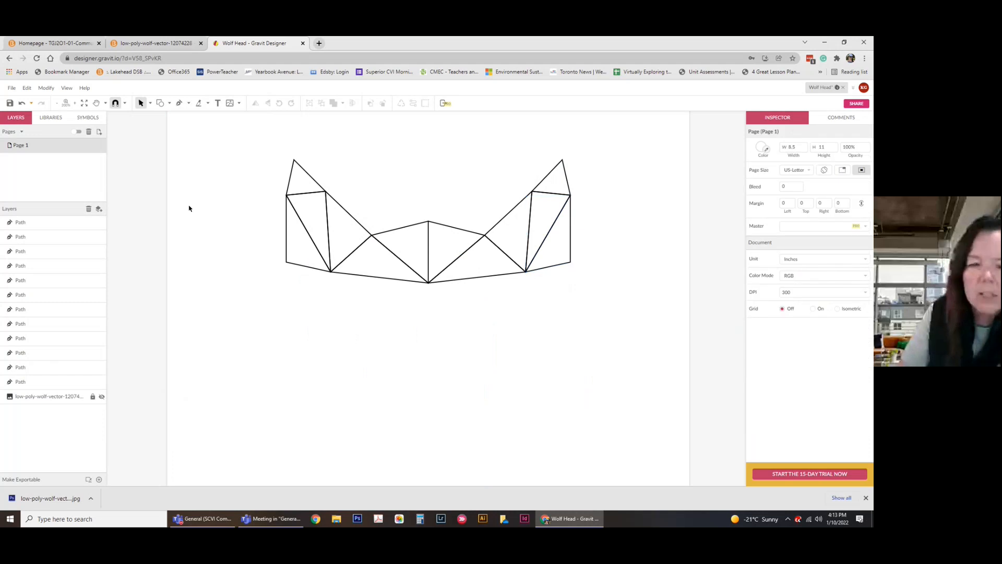
pyautogui.click(101, 397)
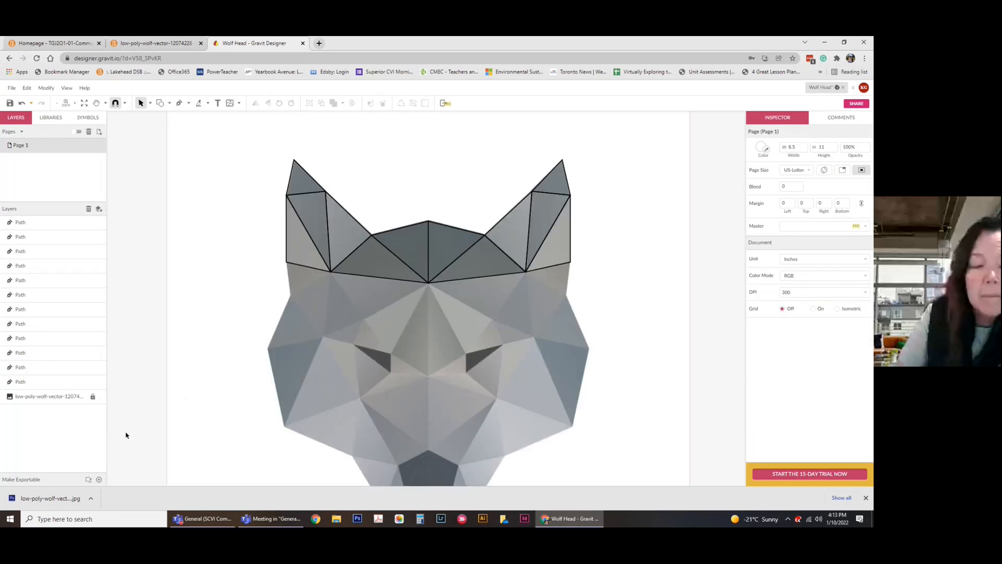
pyautogui.click(310, 178)
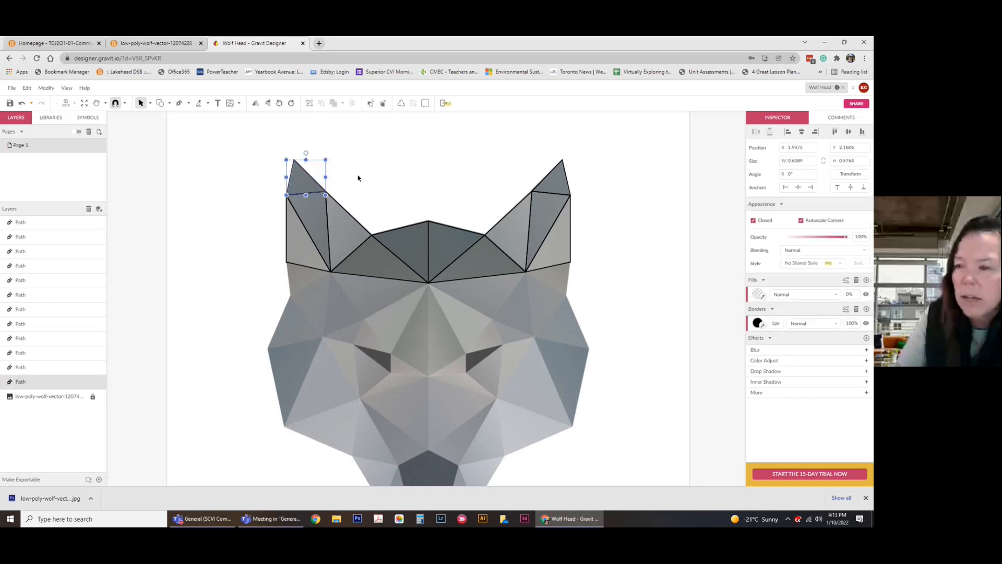
# Fill the left ear tip triangle with grey sampled from the reference.
pyautogui.click(763, 297)
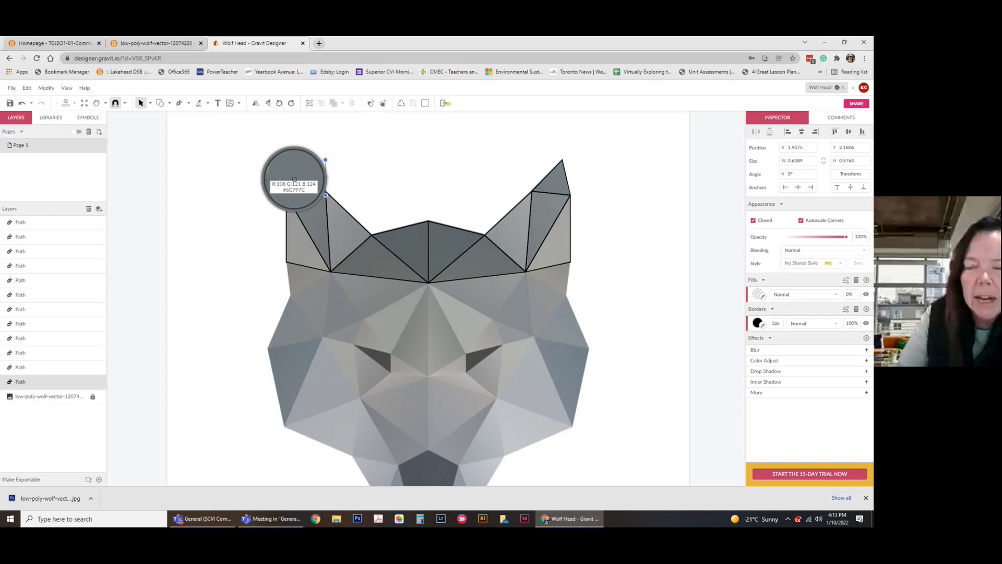
pyautogui.click(298, 180)
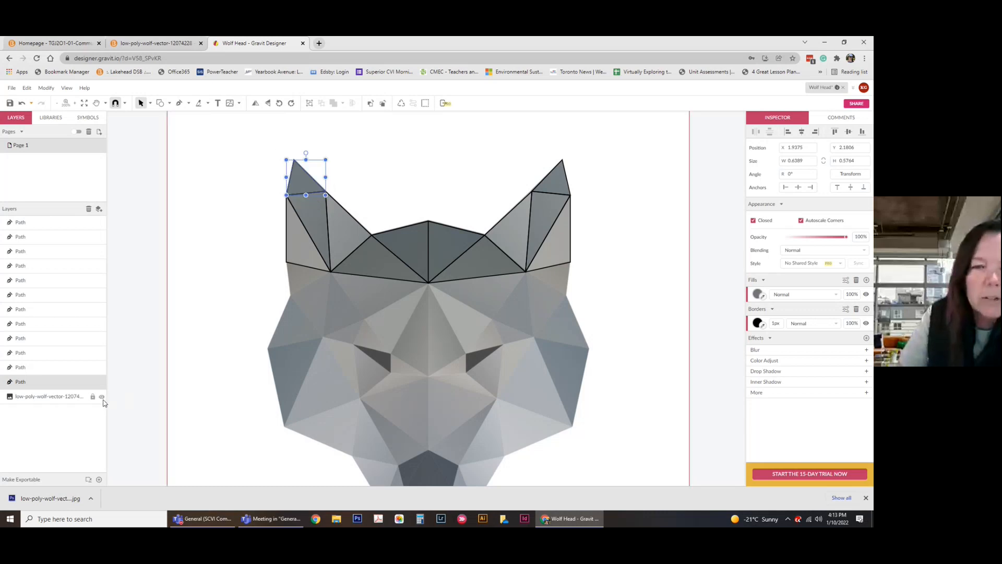
pyautogui.click(102, 397)
pyautogui.click(102, 397)
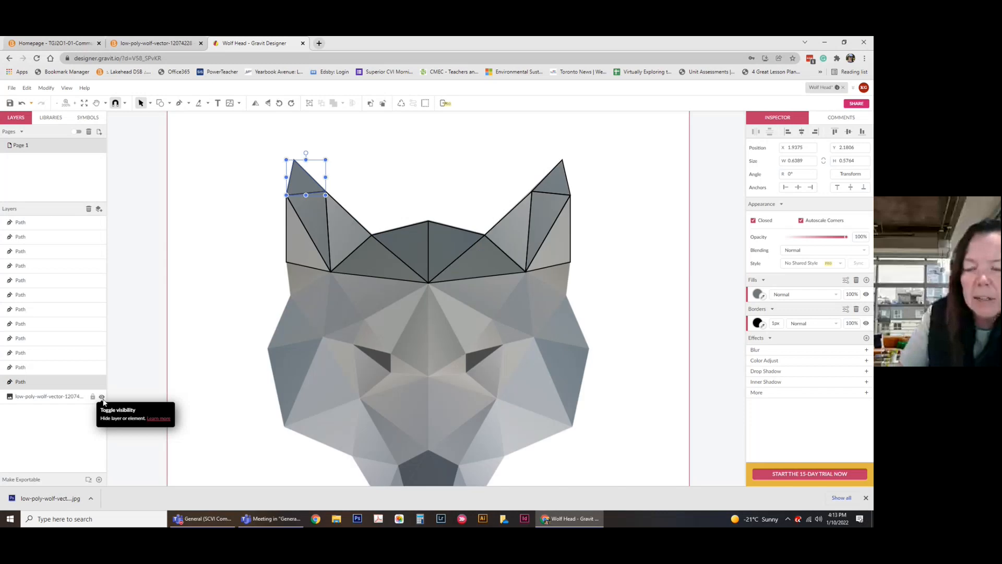
pyautogui.click(312, 222)
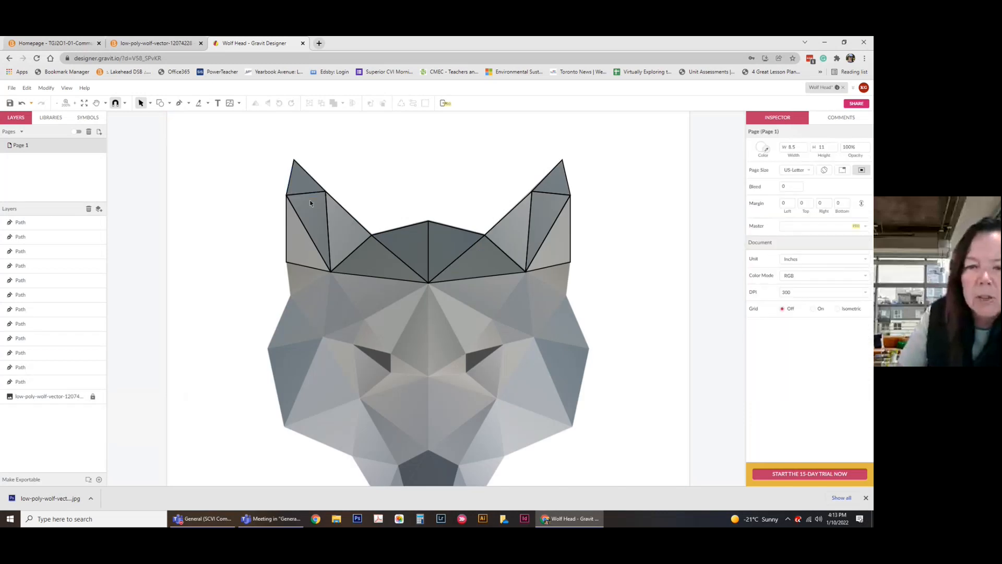
# Fill the outer left-ear facet with a sampled colour tuned to blue-grey #81A2AA.
pyautogui.click(310, 203)
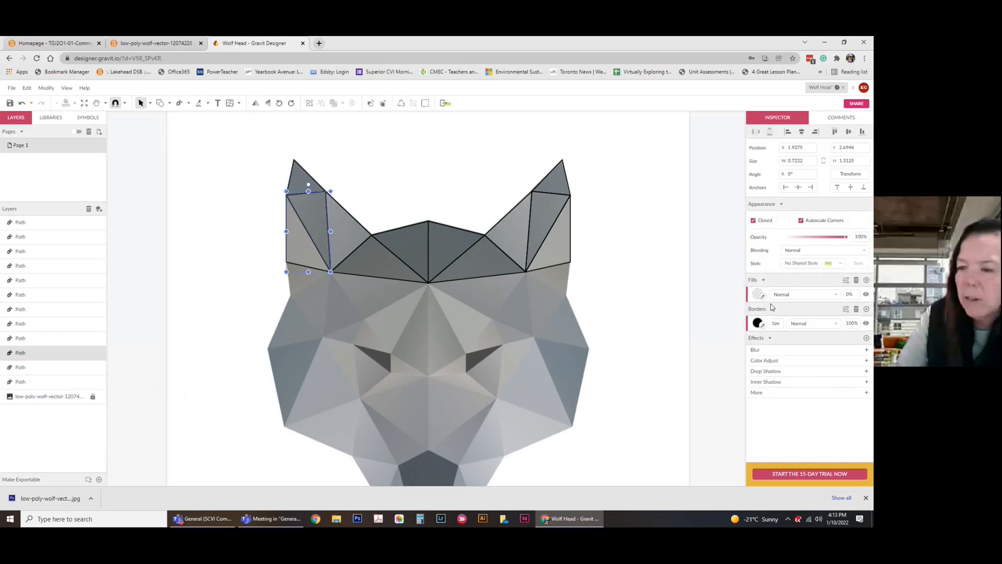
pyautogui.click(760, 298)
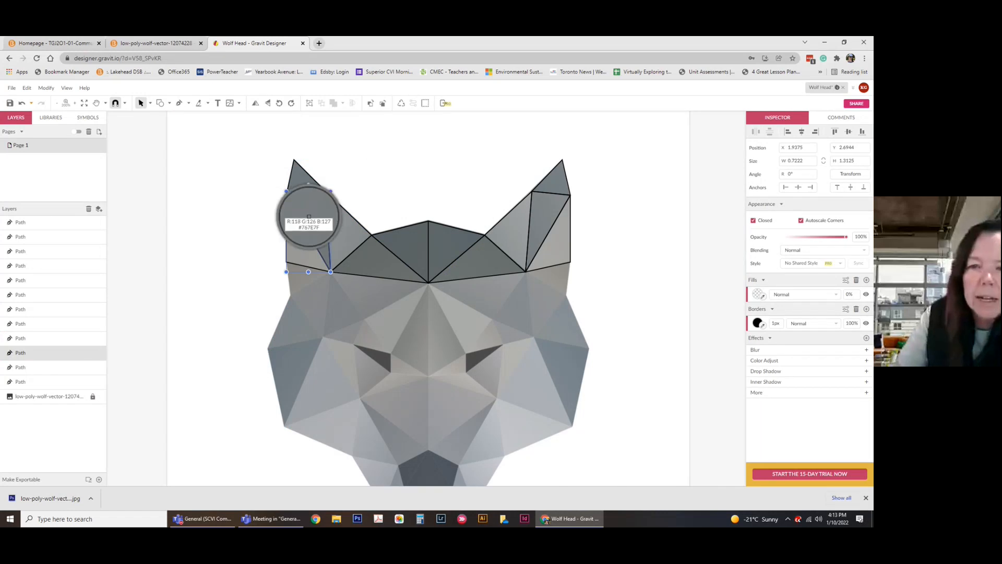
pyautogui.click(309, 218)
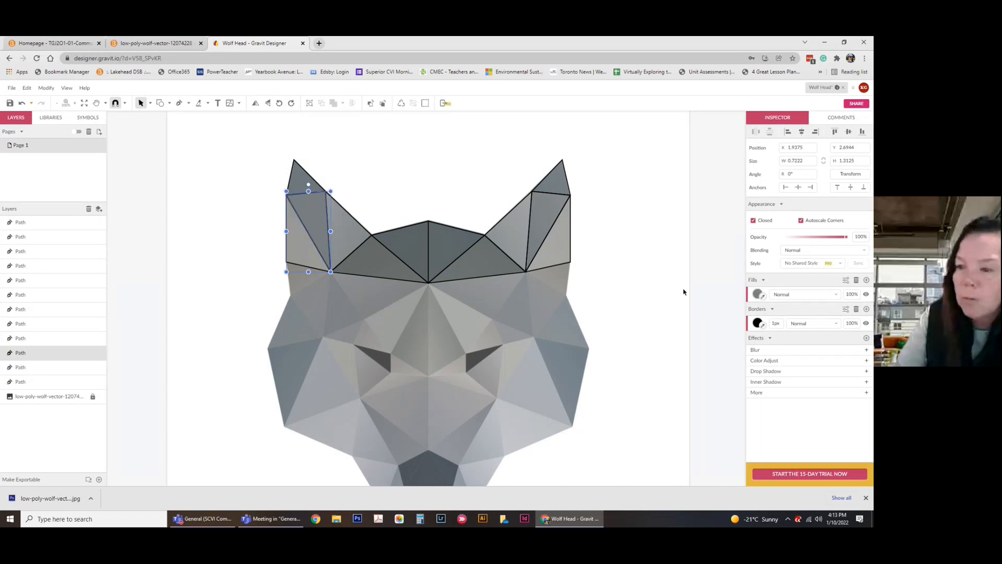
pyautogui.click(759, 294)
pyautogui.click(803, 222)
pyautogui.click(777, 110)
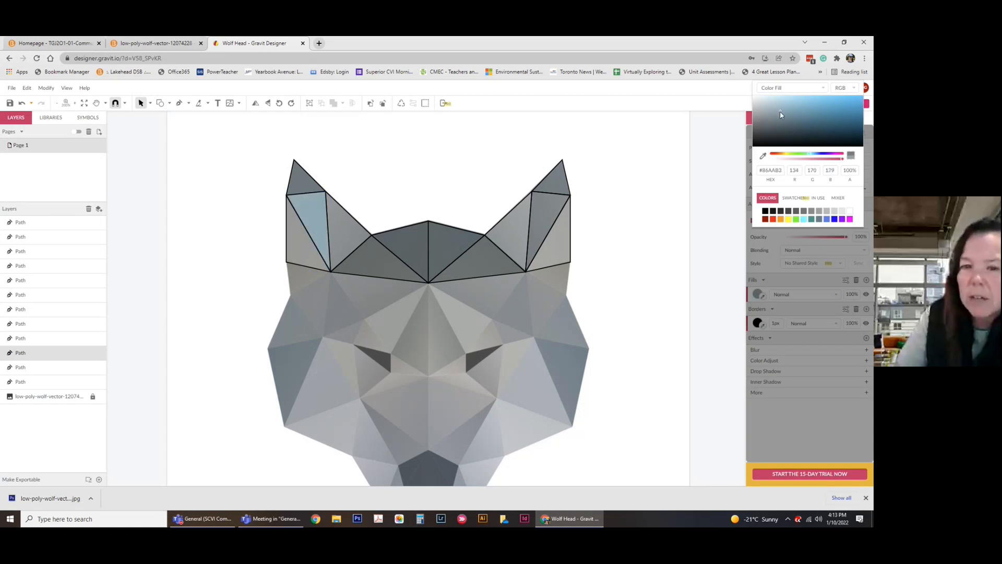
pyautogui.click(668, 150)
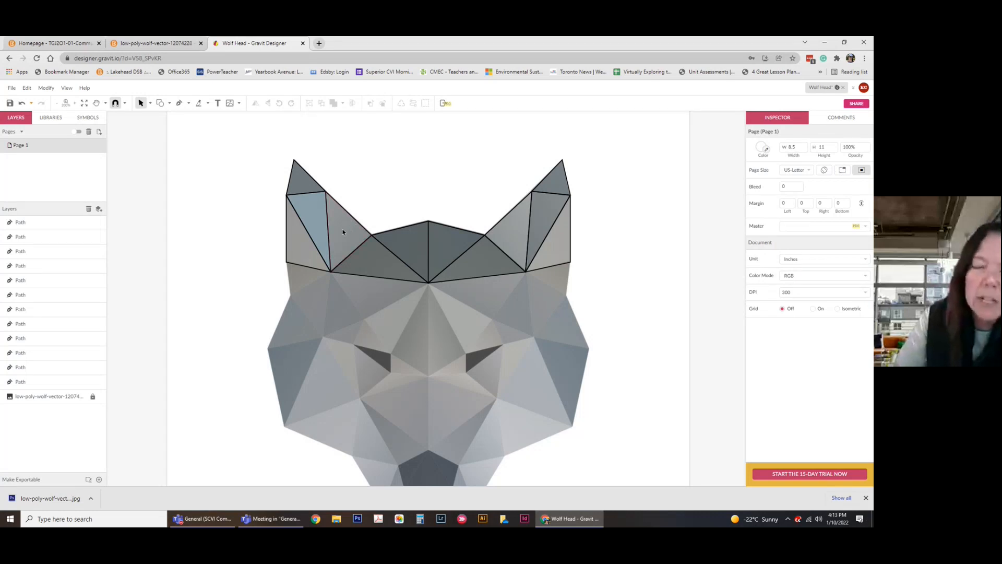
# Fill the inner left-ear facet with grey sampled from the reference.
pyautogui.click(346, 212)
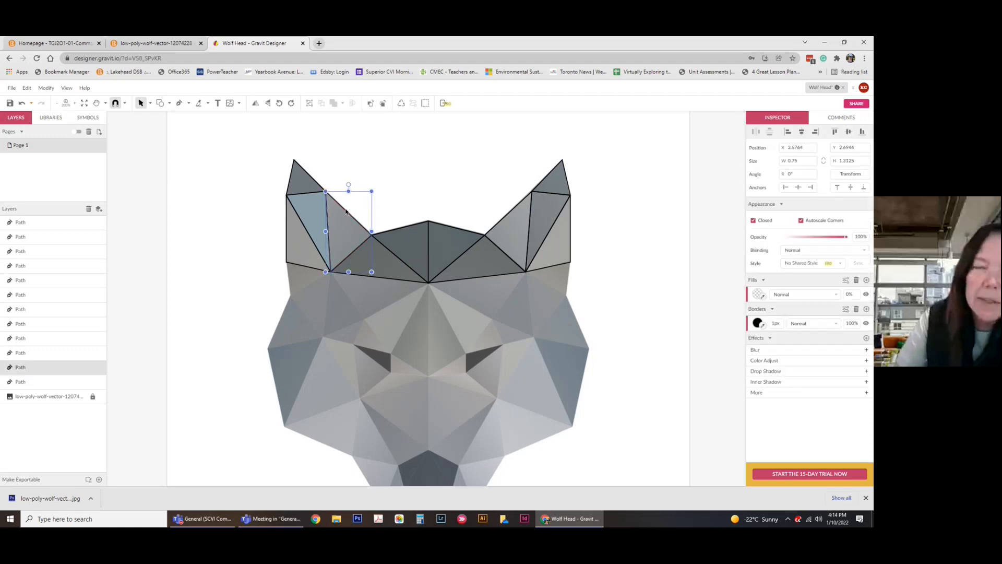
pyautogui.press('Escape')
pyautogui.click(307, 205)
pyautogui.press('Escape')
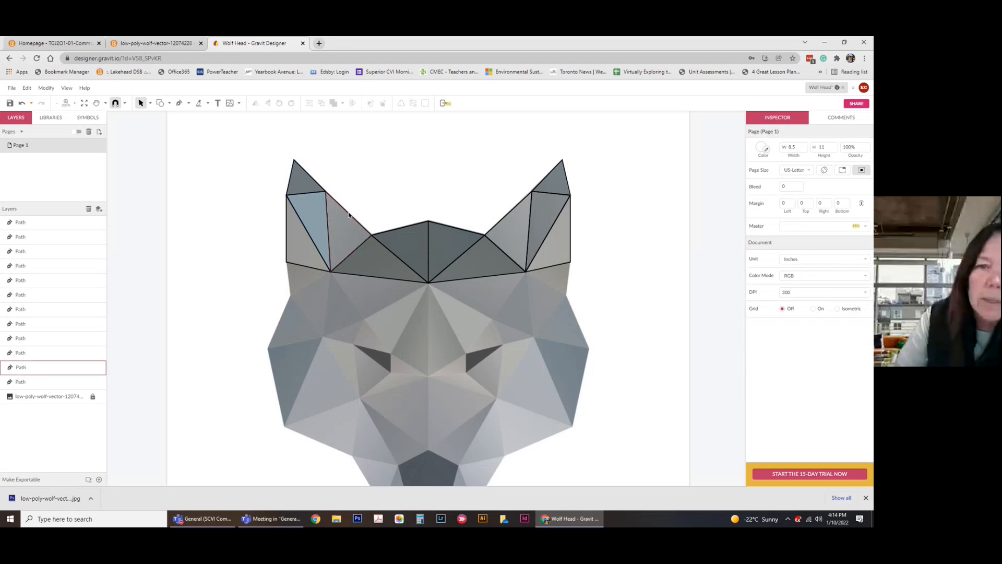
pyautogui.click(349, 214)
pyautogui.click(763, 296)
pyautogui.click(349, 235)
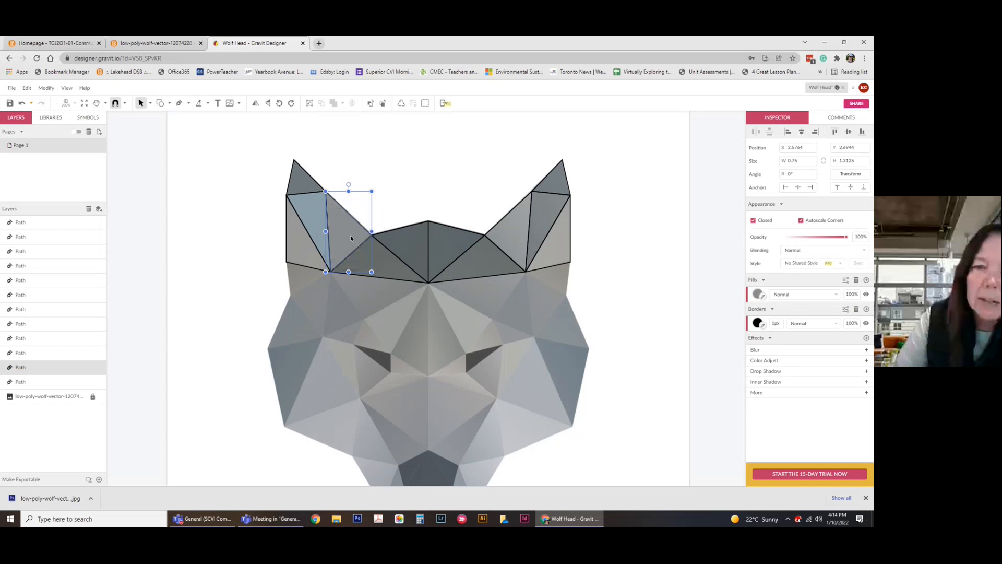
# Tint the outer left-ear facet muted blue-grey #889CA4, then select the adjoining forehead triangle.
pyautogui.click(296, 268)
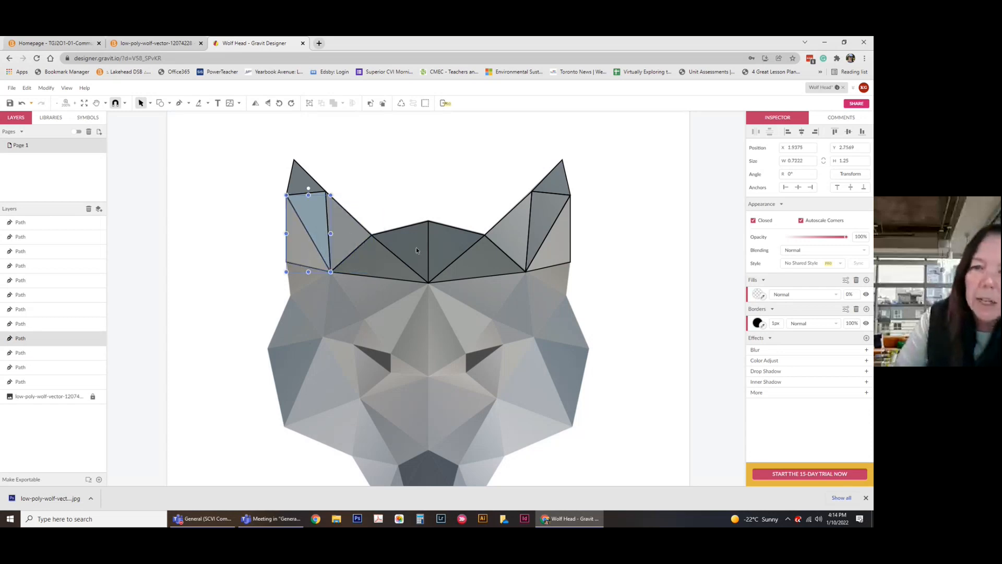
pyautogui.click(758, 296)
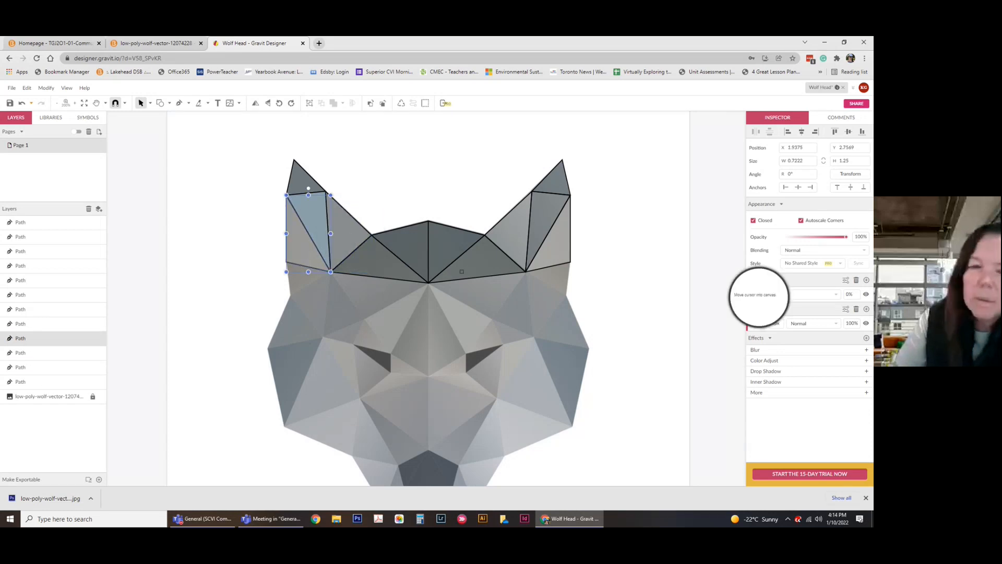
pyautogui.click(301, 236)
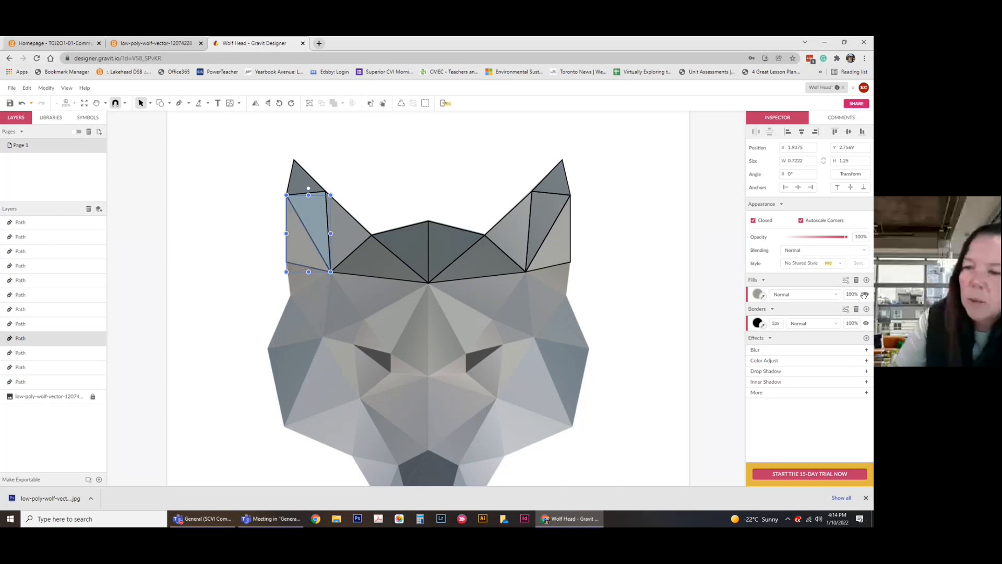
pyautogui.click(758, 295)
pyautogui.click(770, 328)
pyautogui.click(779, 329)
pyautogui.moveTo(785, 375); pyautogui.dragTo(809, 376)
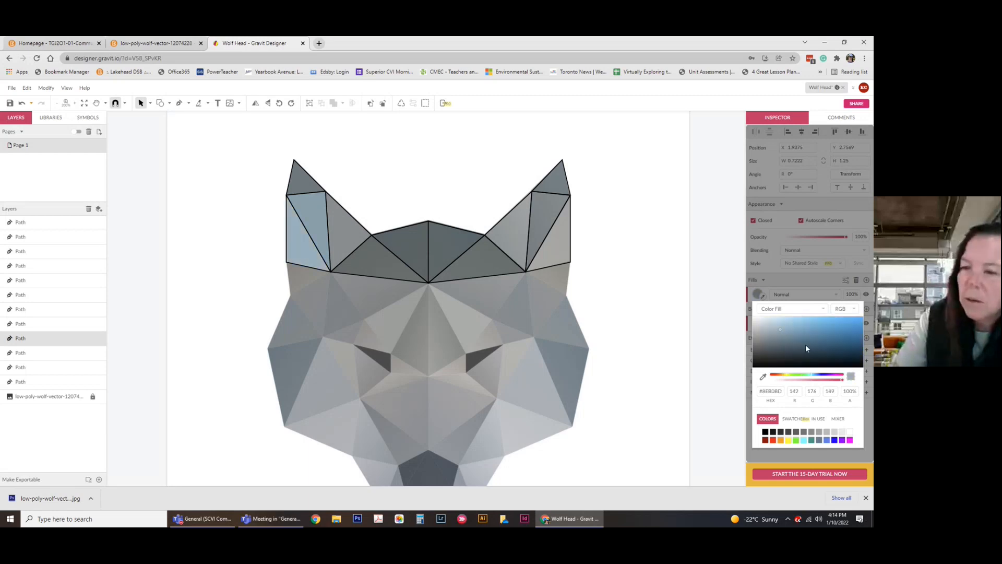
pyautogui.moveTo(773, 335); pyautogui.dragTo(772, 337)
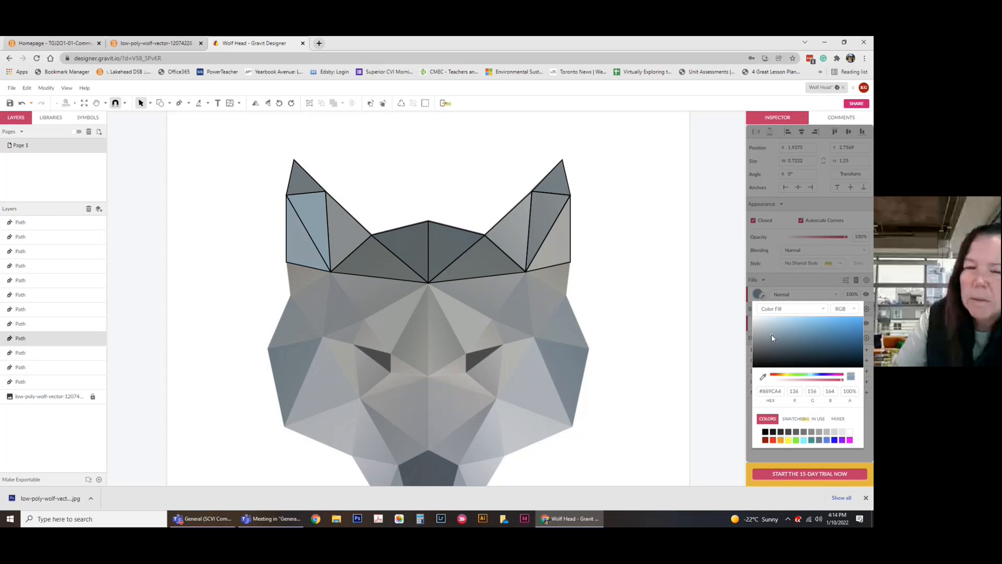
pyautogui.click(491, 154)
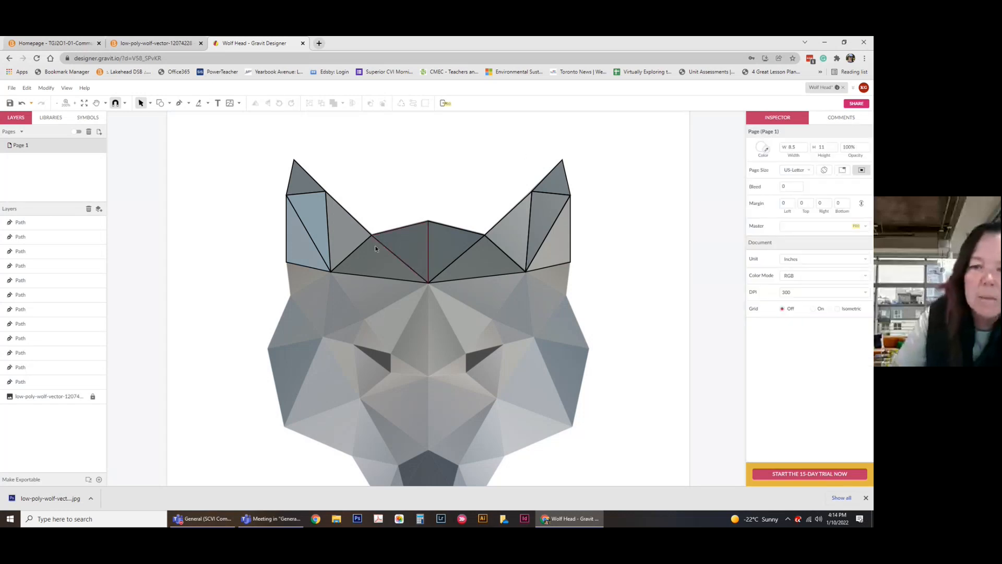
pyautogui.click(364, 276)
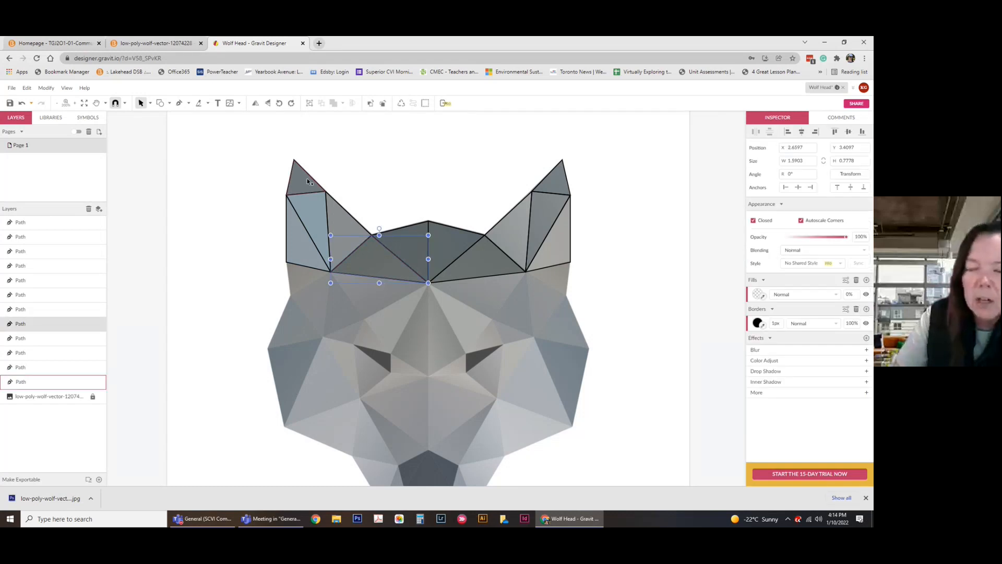
# Fill one forehead triangle with sampled grey and the next with a slightly darker blue-grey.
pyautogui.click(764, 296)
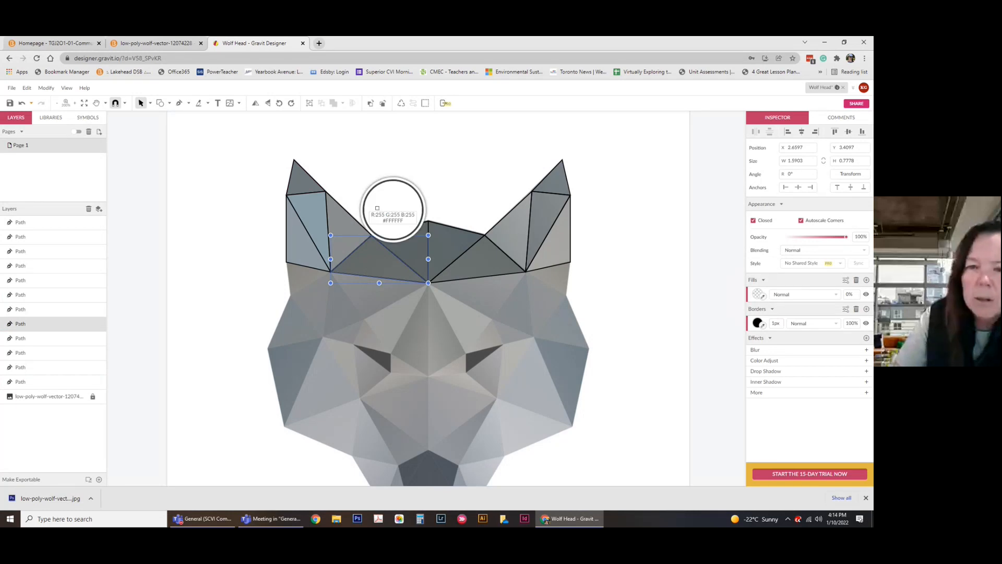
pyautogui.click(300, 173)
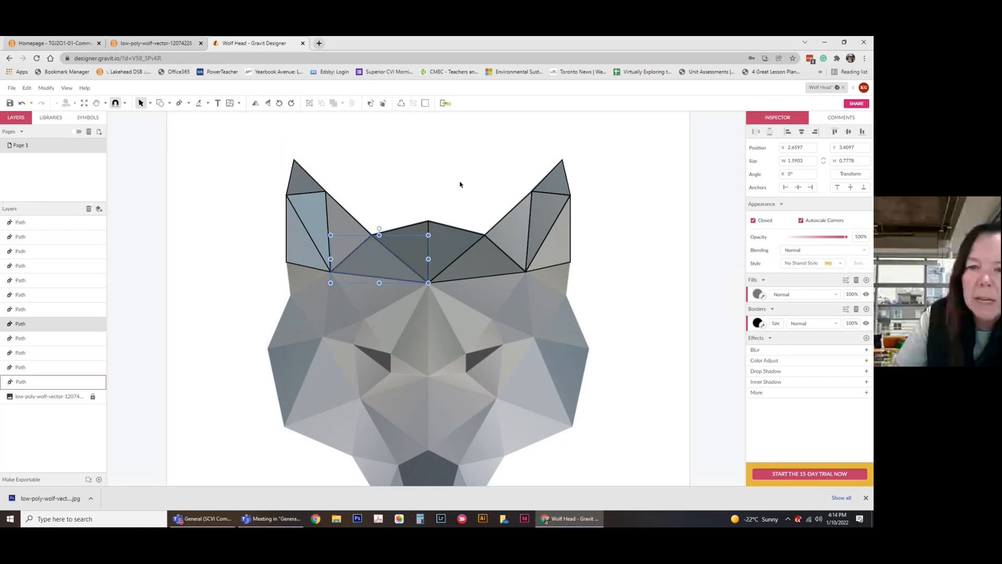
pyautogui.press('Escape')
pyautogui.click(420, 226)
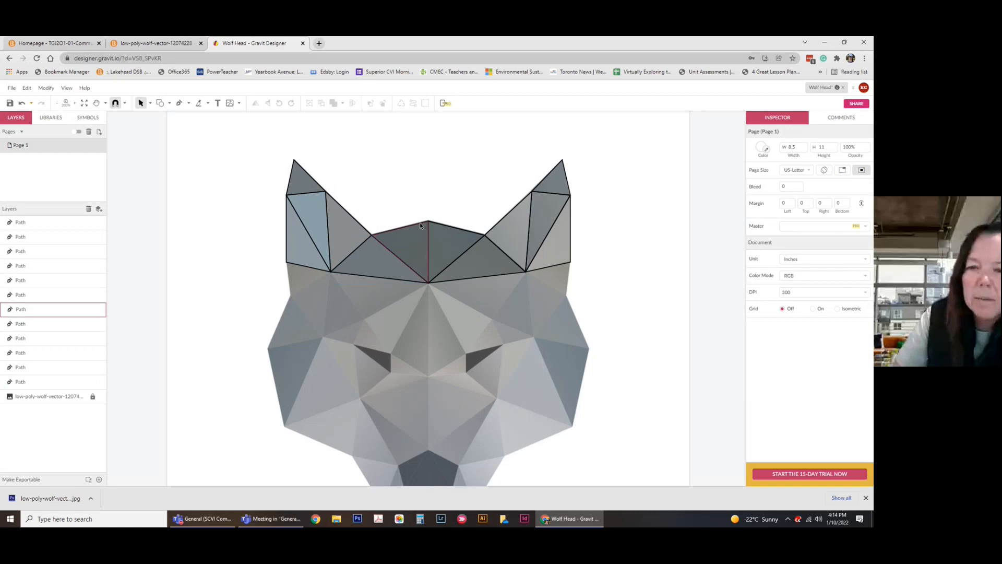
pyautogui.click(762, 297)
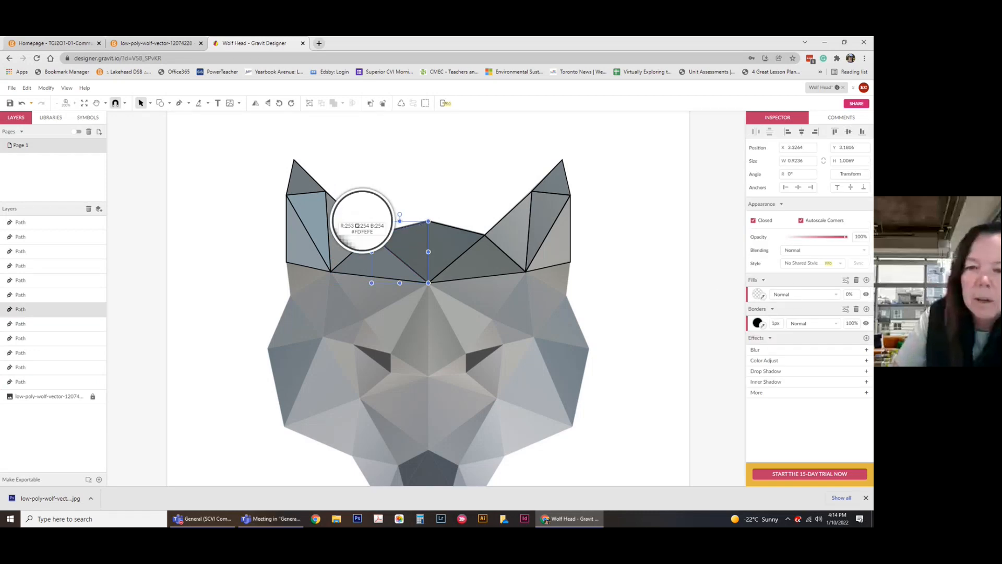
pyautogui.click(317, 222)
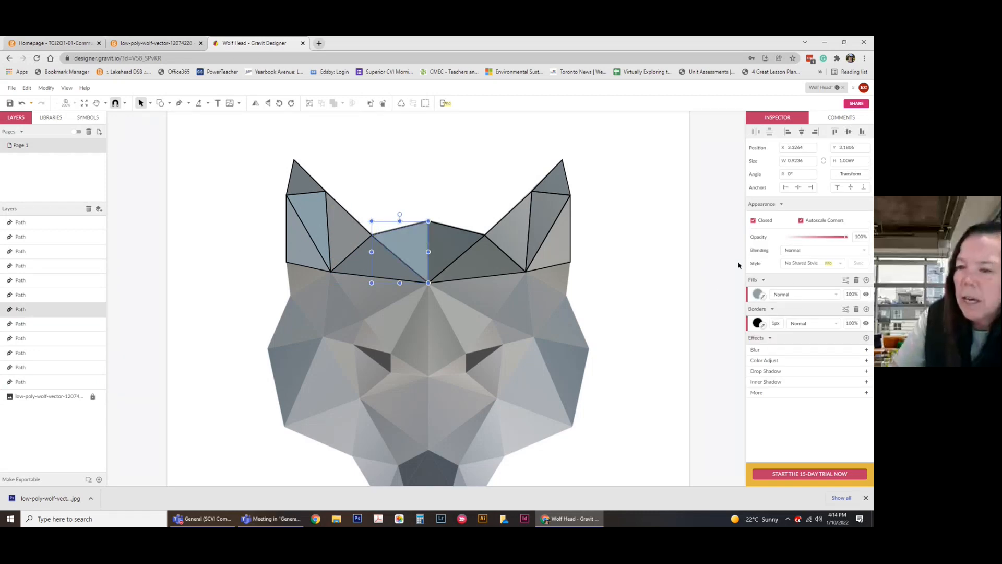
pyautogui.click(756, 295)
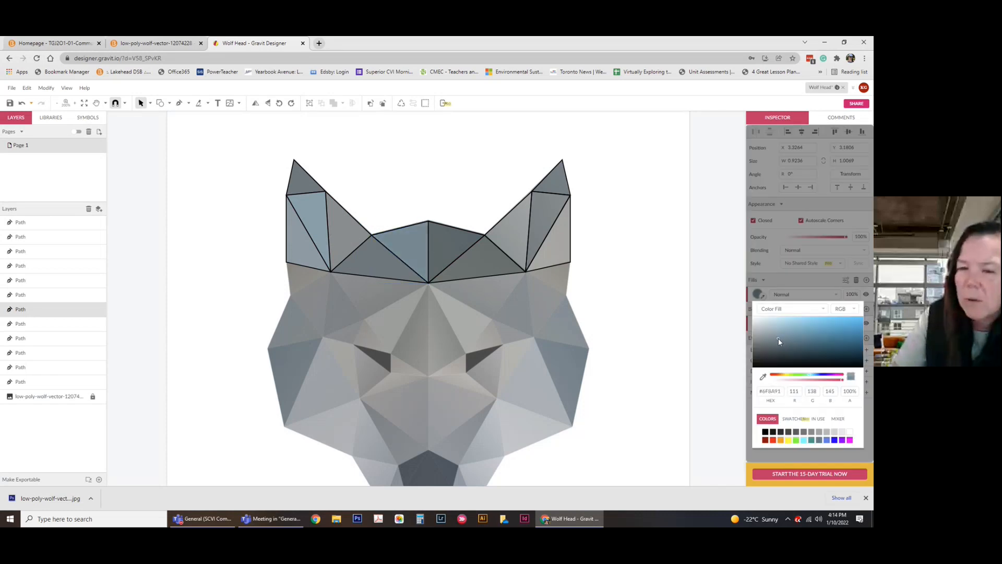
pyautogui.moveTo(778, 338); pyautogui.dragTo(778, 340)
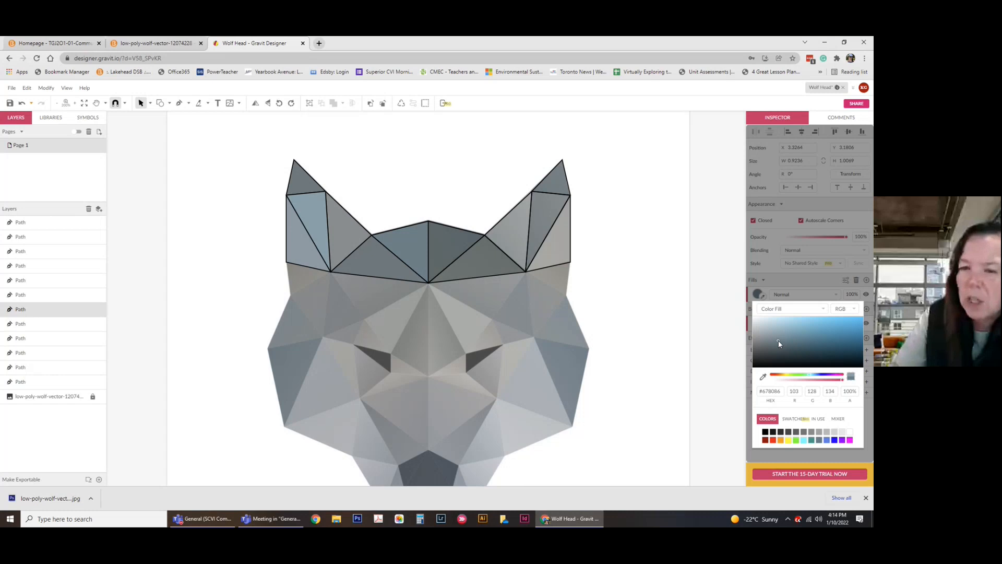
pyautogui.click(469, 186)
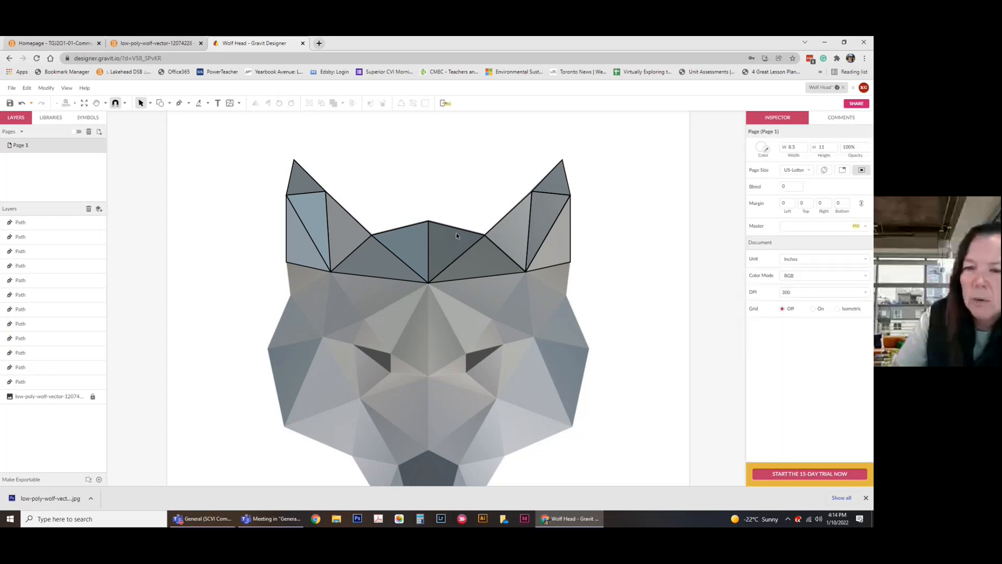
# Fill the forehead triangle right of centre with sampled grey and hide the wolf reference image.
pyautogui.click(456, 233)
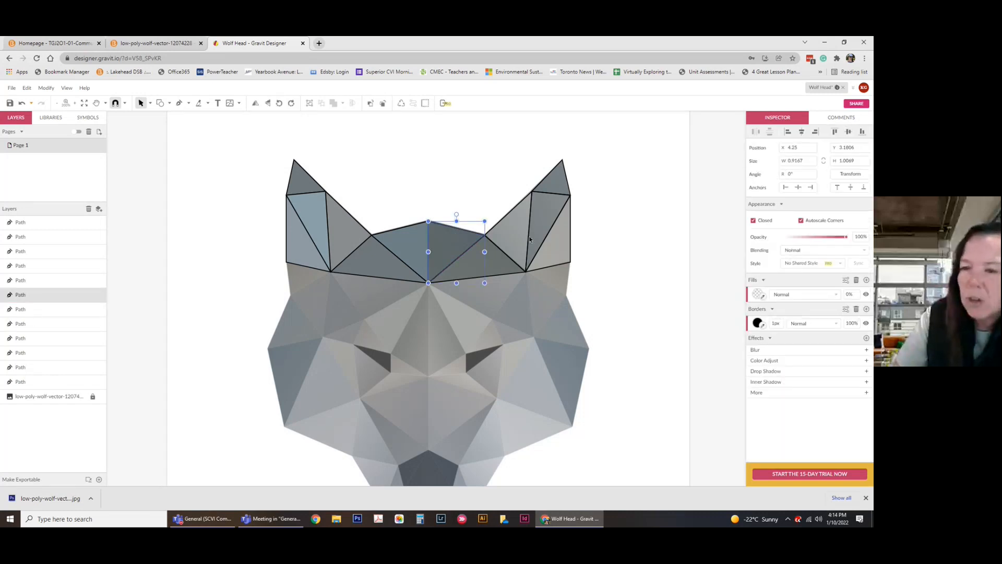
pyautogui.click(763, 296)
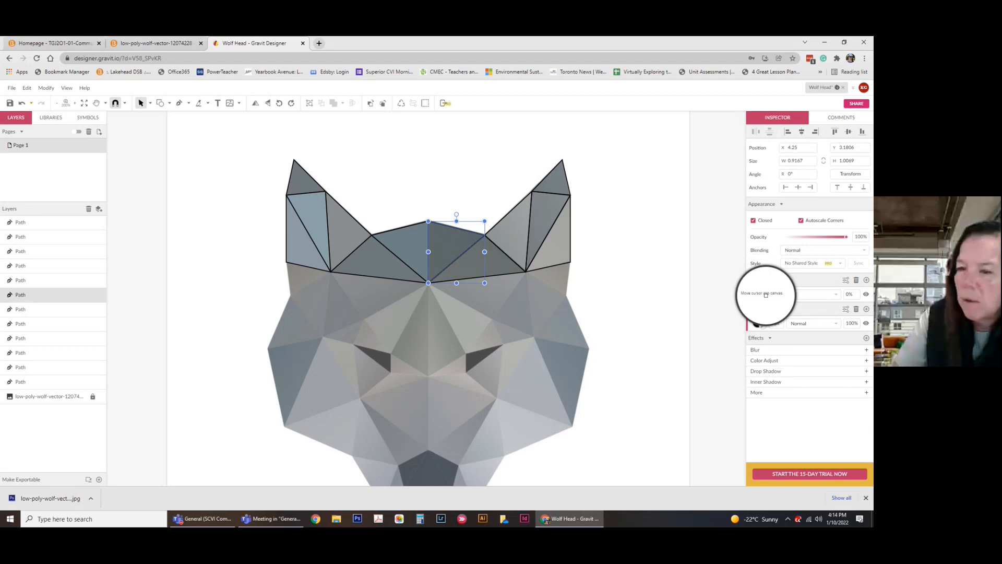
pyautogui.click(649, 168)
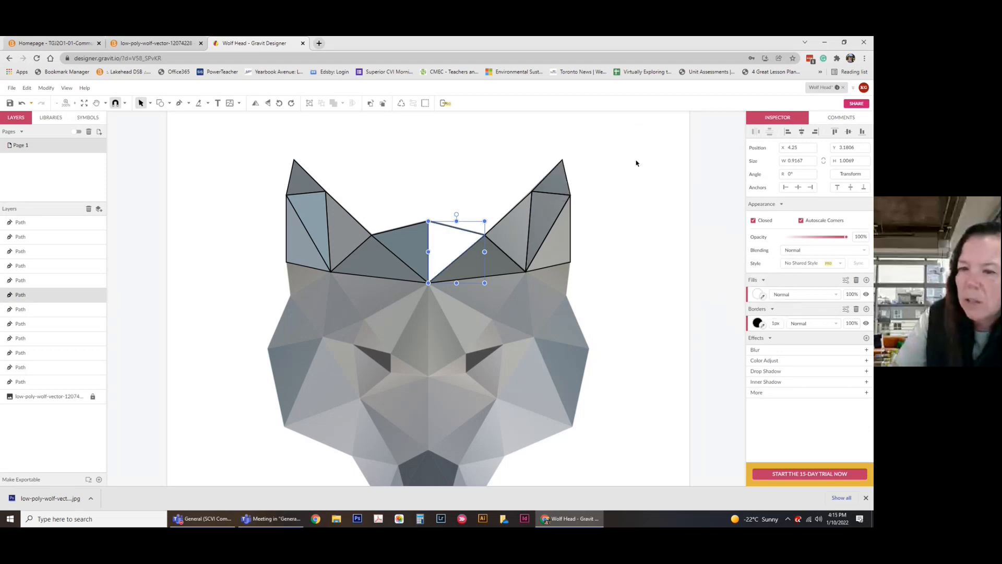
pyautogui.click(763, 296)
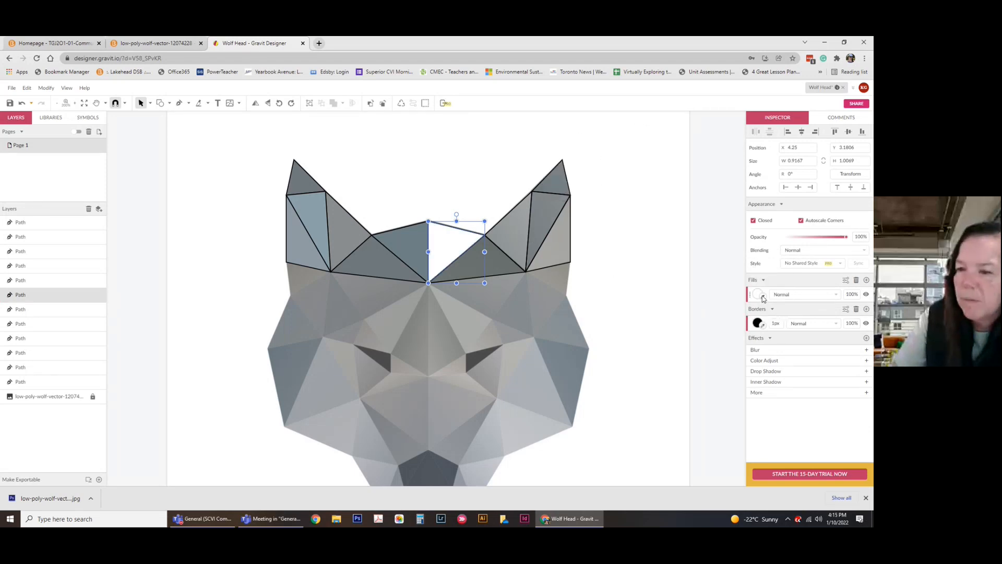
pyautogui.click(500, 282)
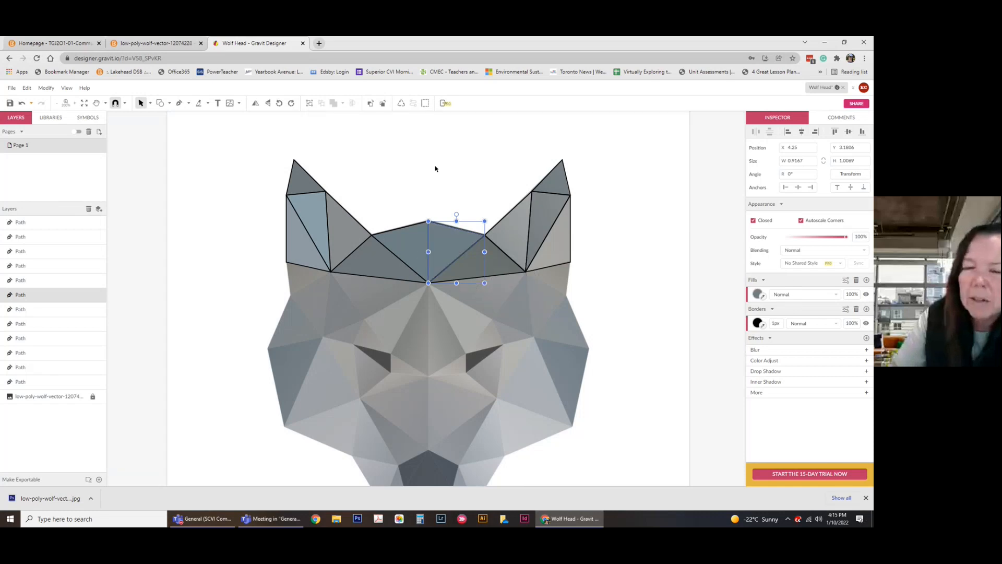
pyautogui.click(436, 169)
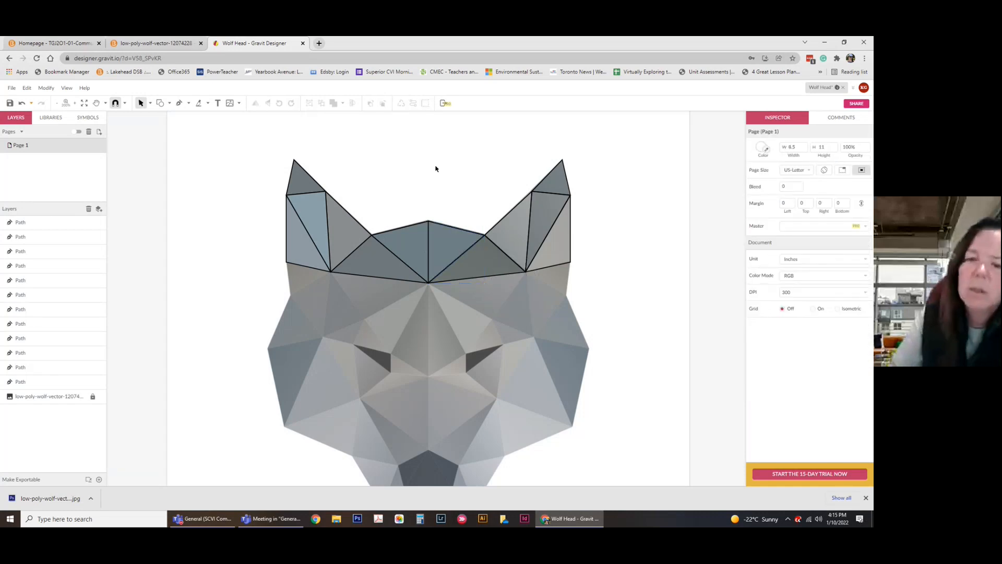
pyautogui.click(102, 397)
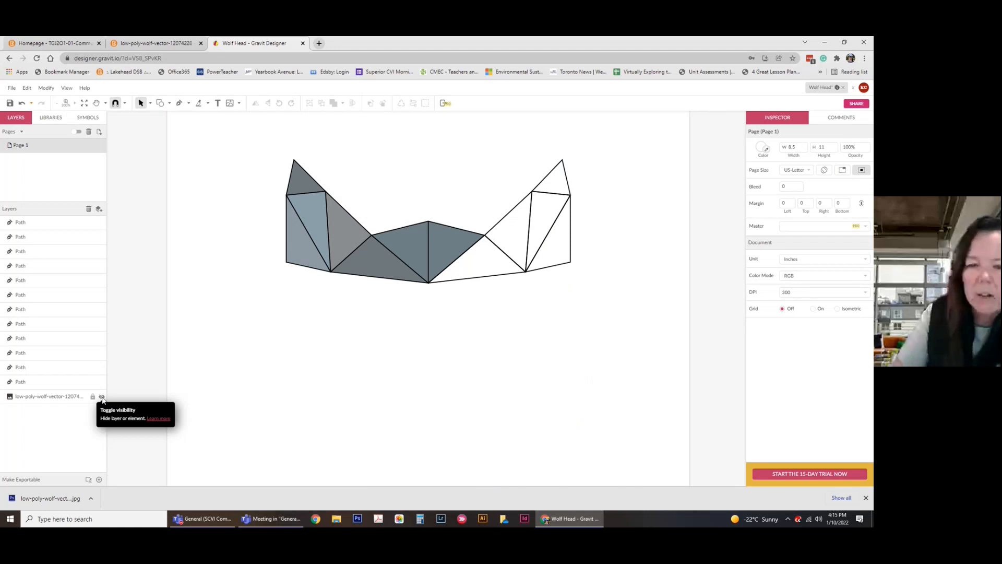
# Unhide the wolf reference layer, save Wolf Head, and dismiss the File menu unused.
pyautogui.click(102, 397)
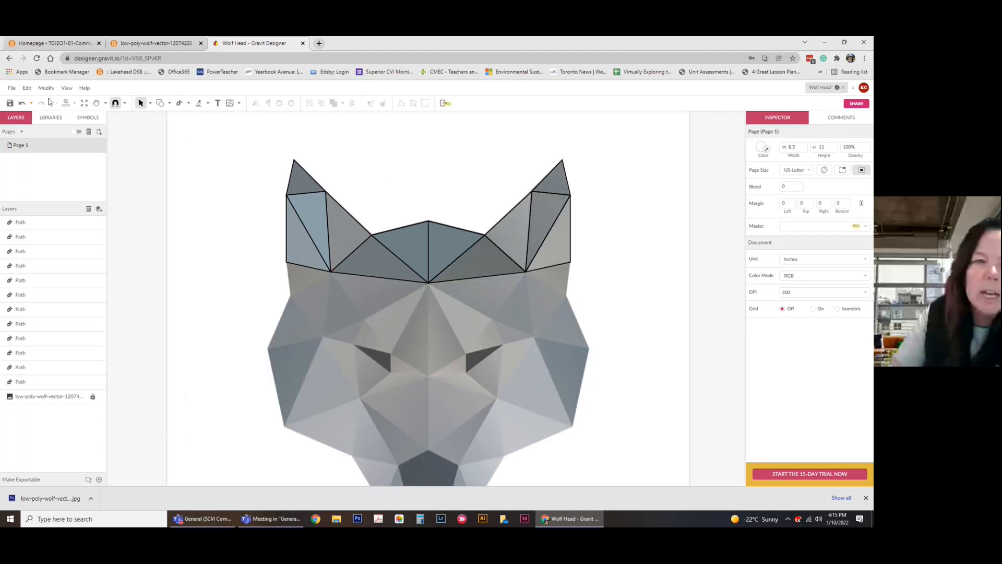
pyautogui.click(10, 103)
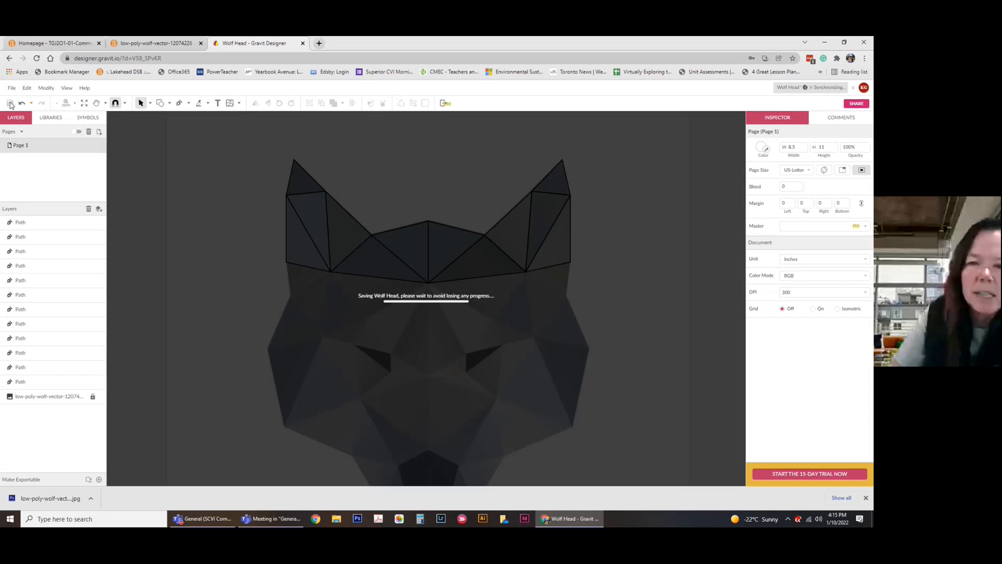
pyautogui.click(12, 87)
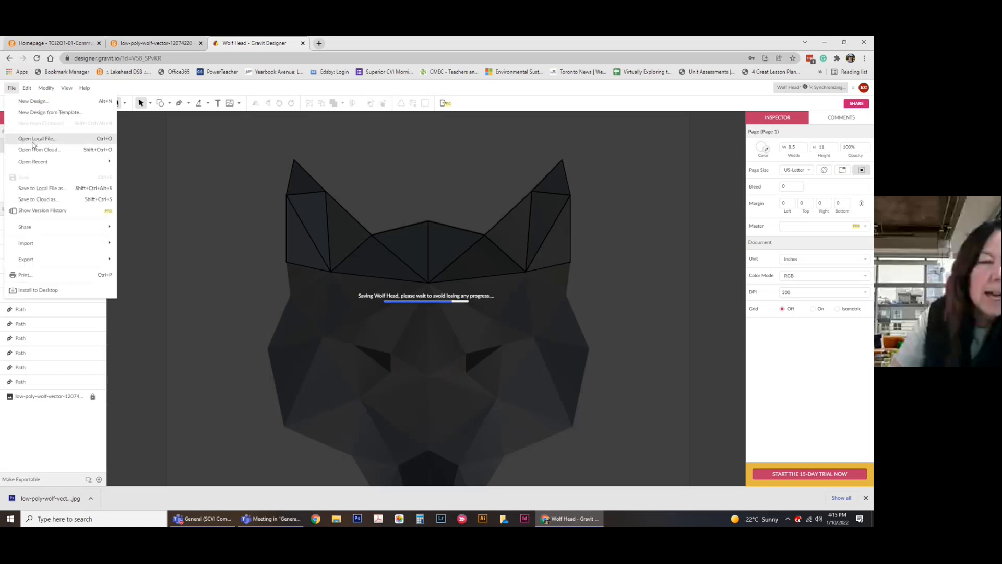
pyautogui.moveTo(85, 261)
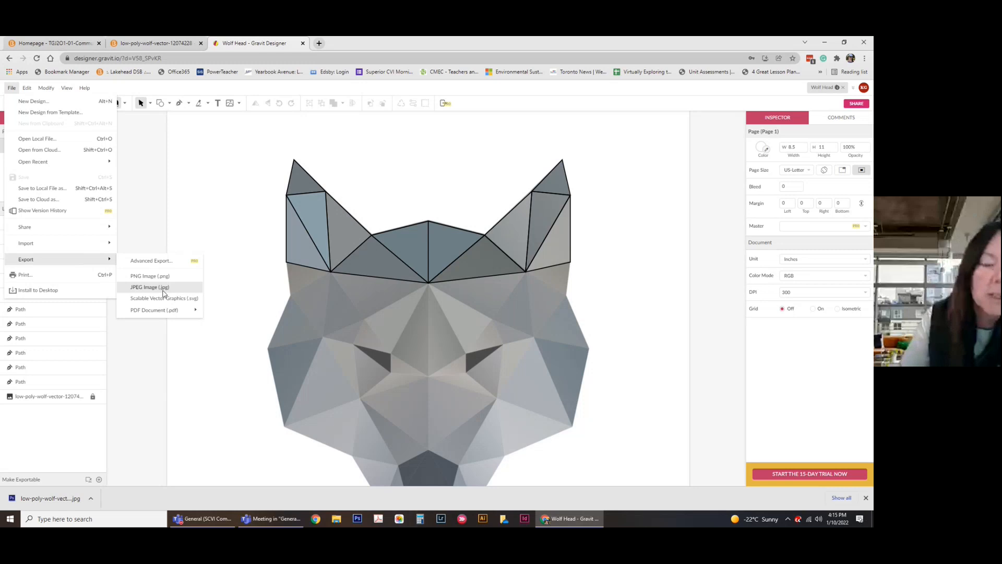
pyautogui.click(128, 135)
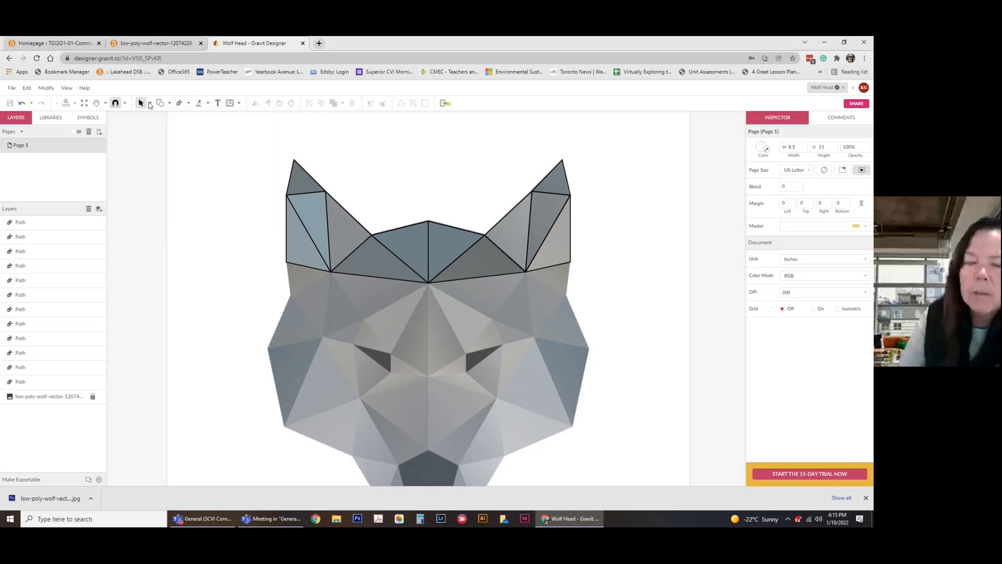
# Lengthen the left ear by pulling its tip anchor upward with the Subselect tool.
pyautogui.click(299, 165)
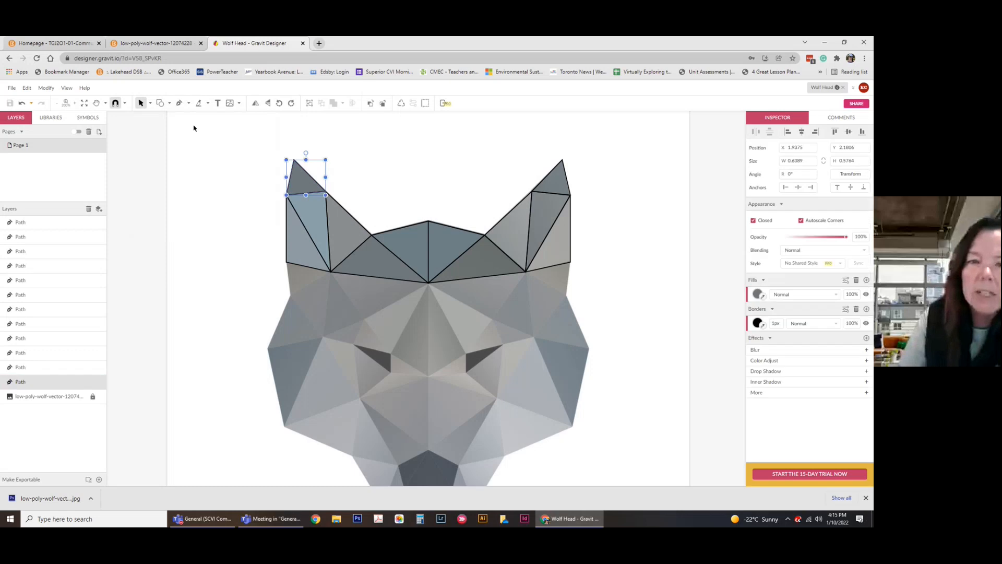
pyautogui.click(150, 103)
pyautogui.click(172, 129)
pyautogui.click(294, 159)
pyautogui.moveTo(295, 160); pyautogui.dragTo(290, 148)
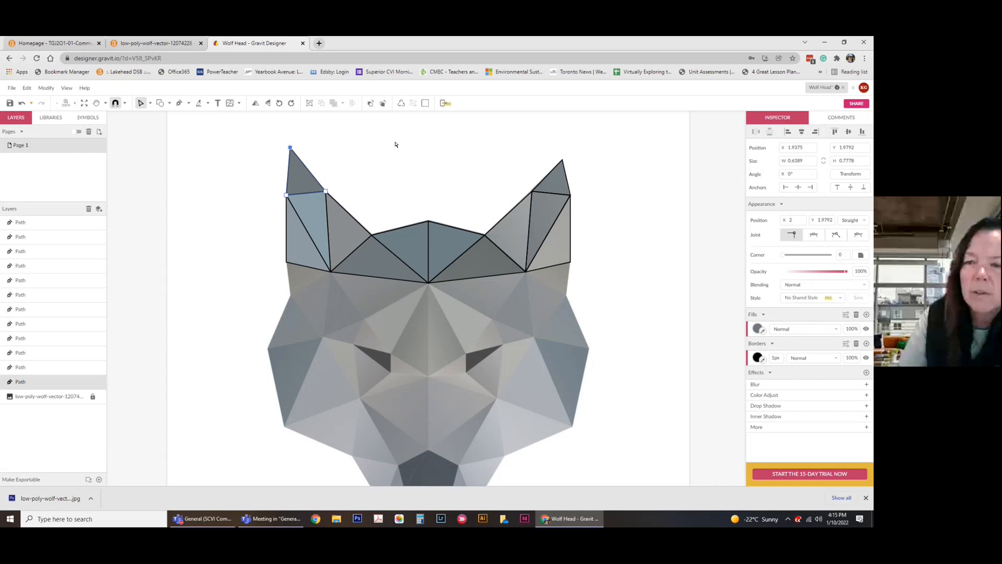
# Pull the right ear's tip anchor upward to match, then re-save Wolf Head with Ctrl+S.
pyautogui.click(560, 161)
pyautogui.moveTo(562, 160); pyautogui.dragTo(563, 148)
pyautogui.click(600, 150)
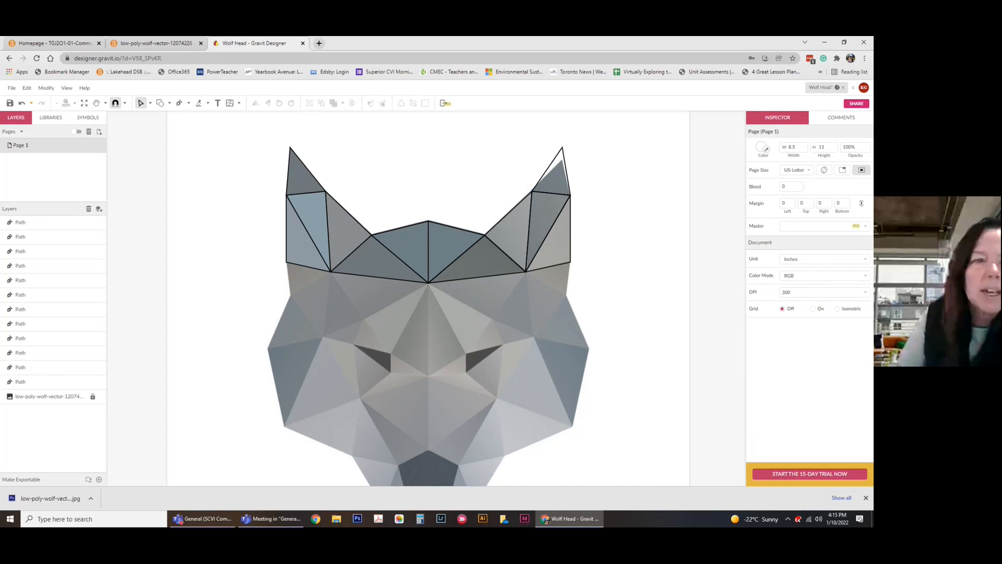
pyautogui.hotkey('ctrl', 's')
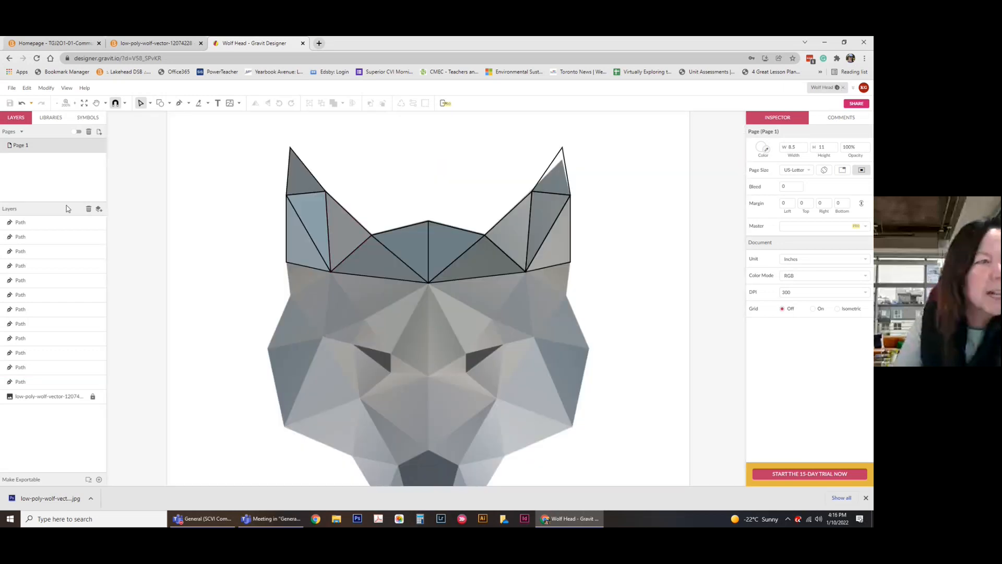
pyautogui.click(270, 518)
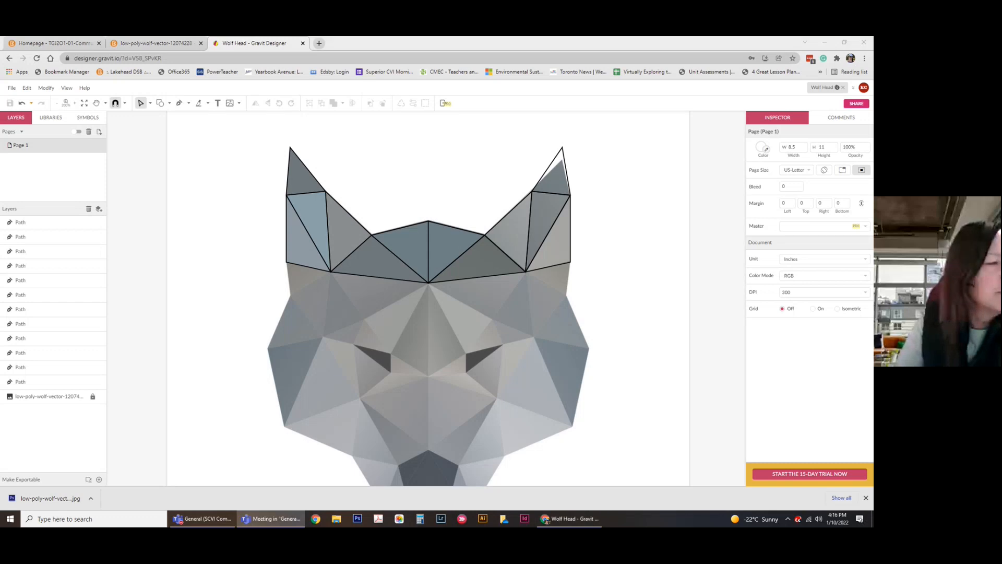